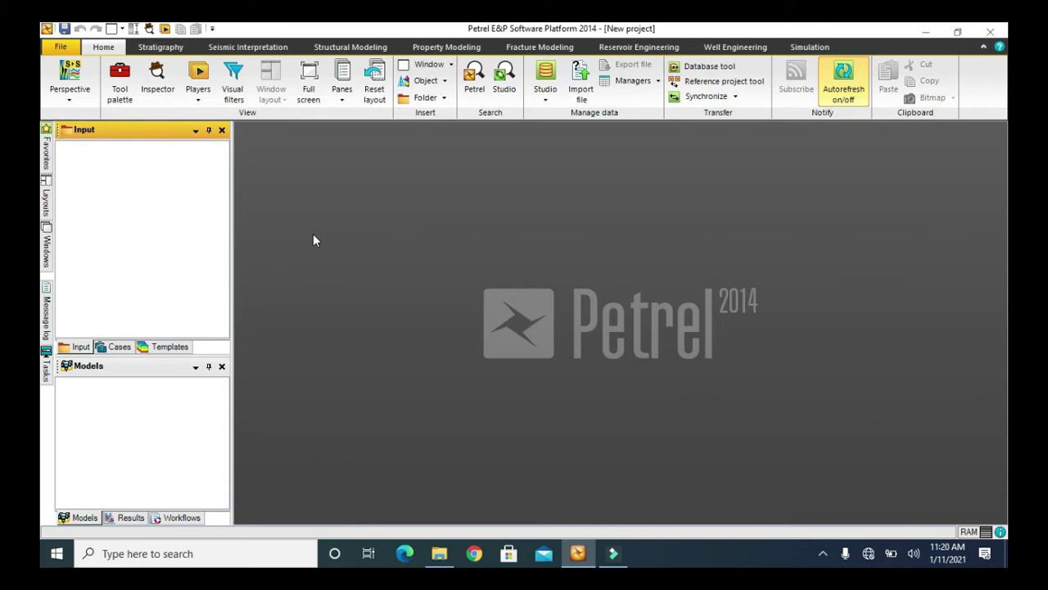
- Open Project settings and keep Field-UTM as the unit system
left_click(71, 52)
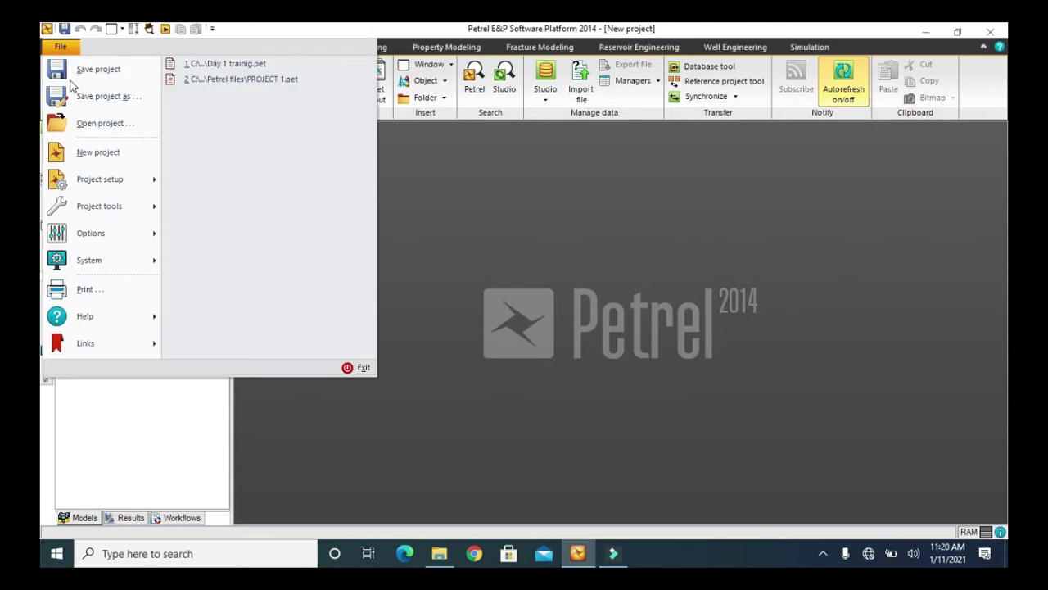
mouse_move(100, 179)
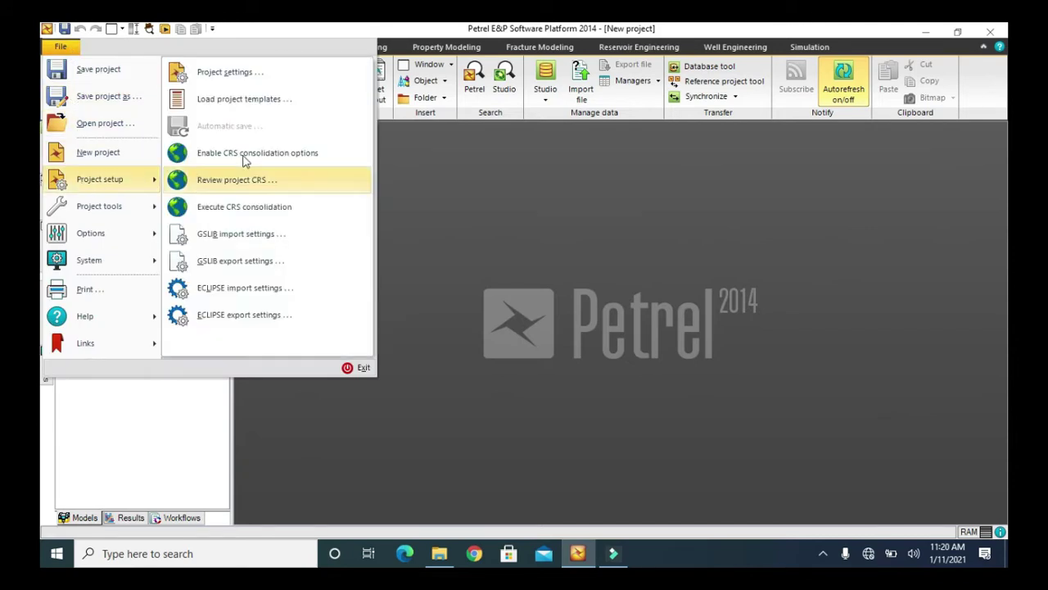
left_click(275, 86)
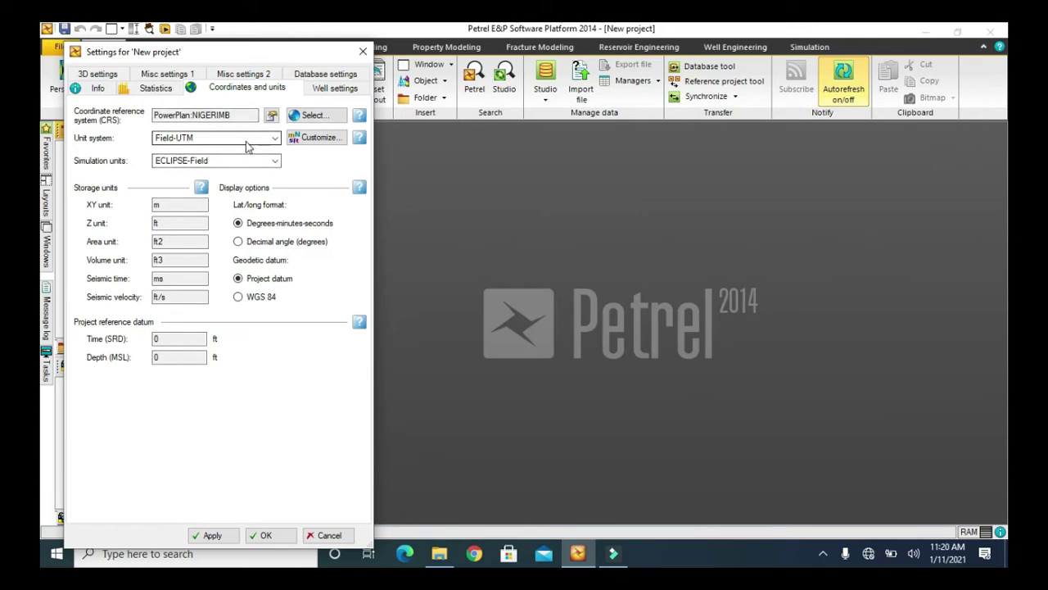
left_click(247, 144)
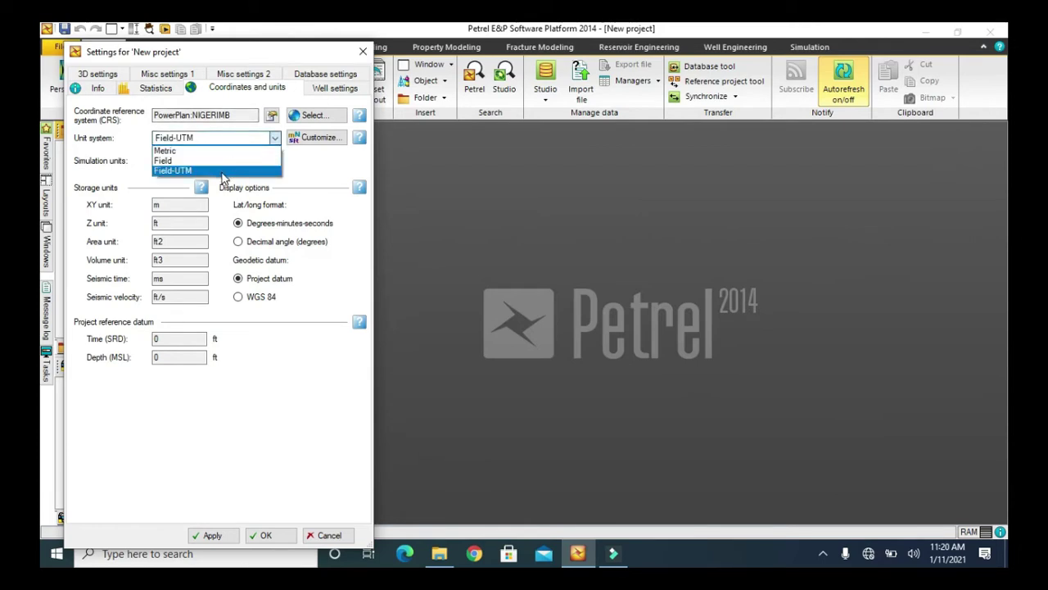
left_click(223, 170)
- Filter the CRS list by 'MINNA' and select the PowerPlan:NIGERIMB Nigeria system
left_click(313, 115)
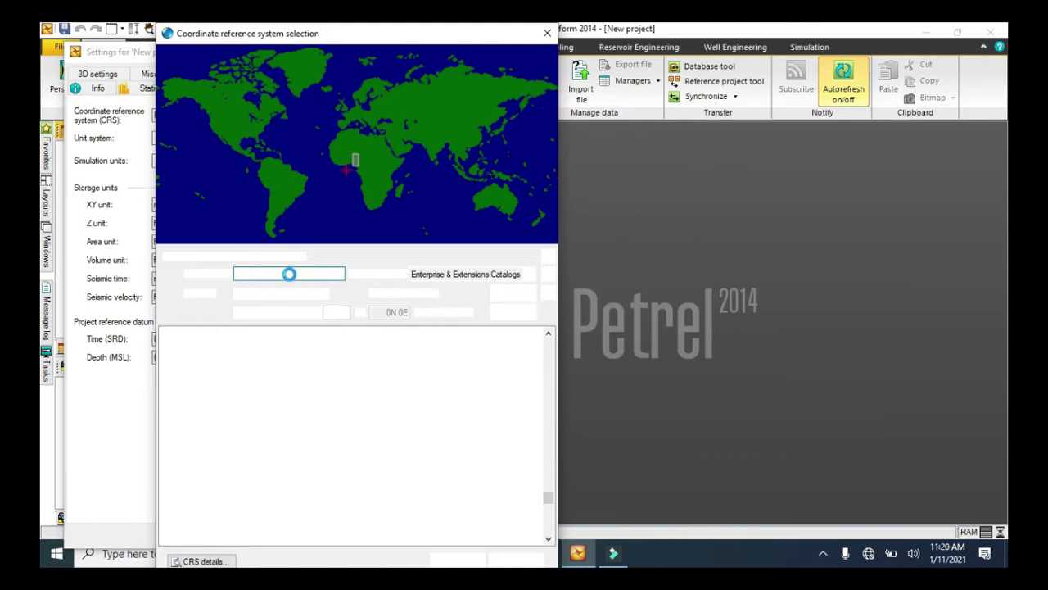
type("MI")
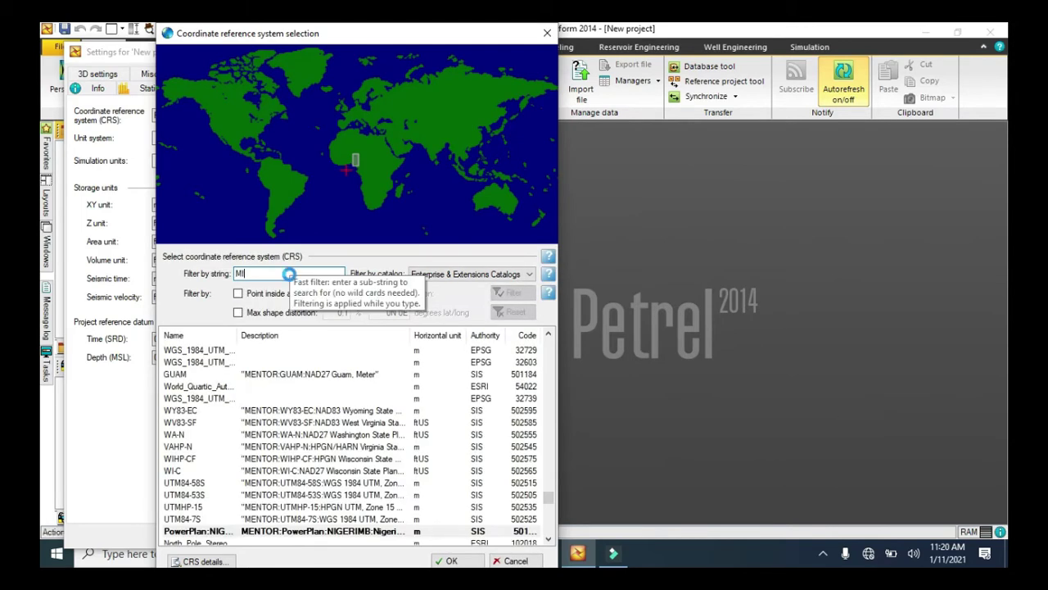
type("NNA")
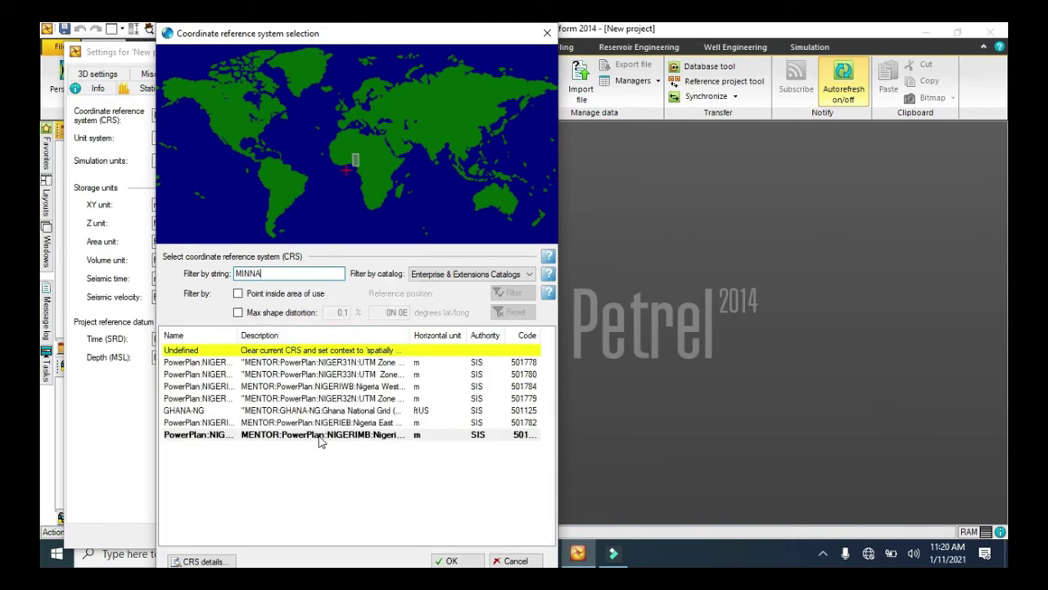
left_click(387, 436)
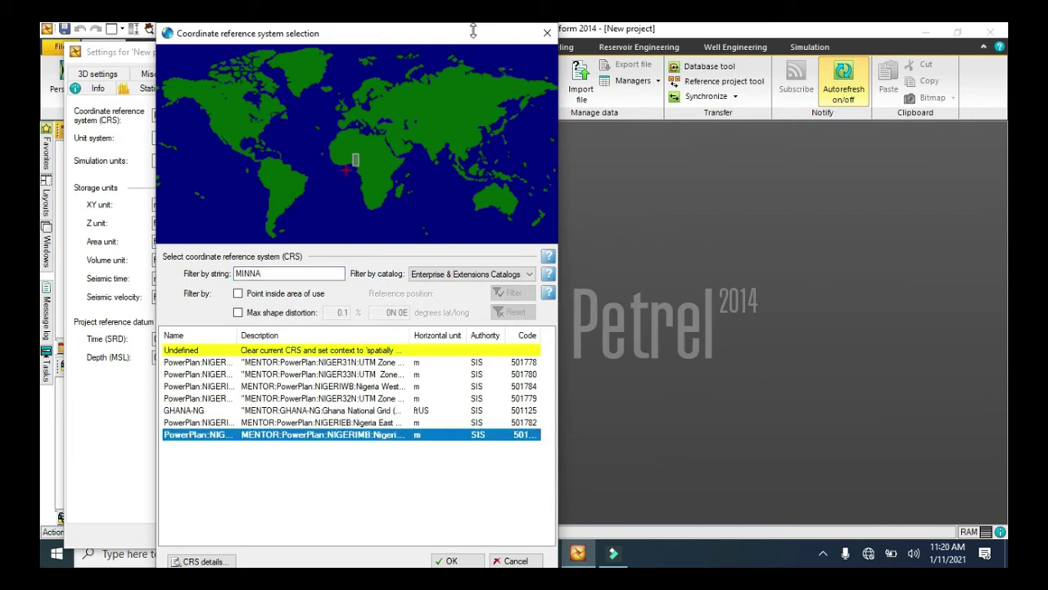
mouse_move(475, 24)
left_mouse_down()
mouse_move(473, 101)
mouse_move(475, 32)
left_mouse_up()
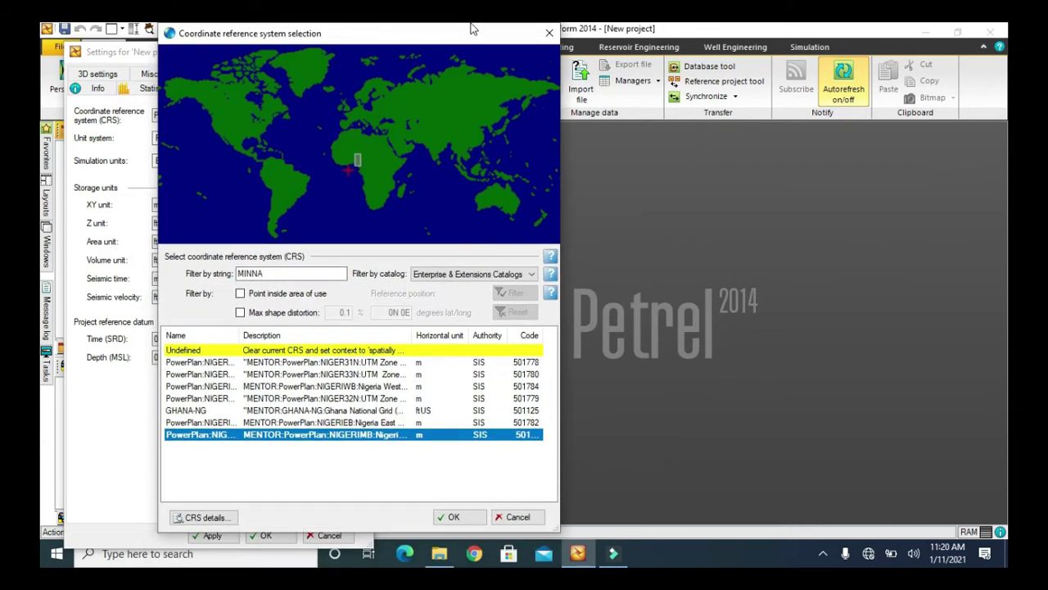
- Confirm the NIGERIMB CRS, enable 15-minute auto-save in Misc settings 1, and apply the settings
left_click(457, 517)
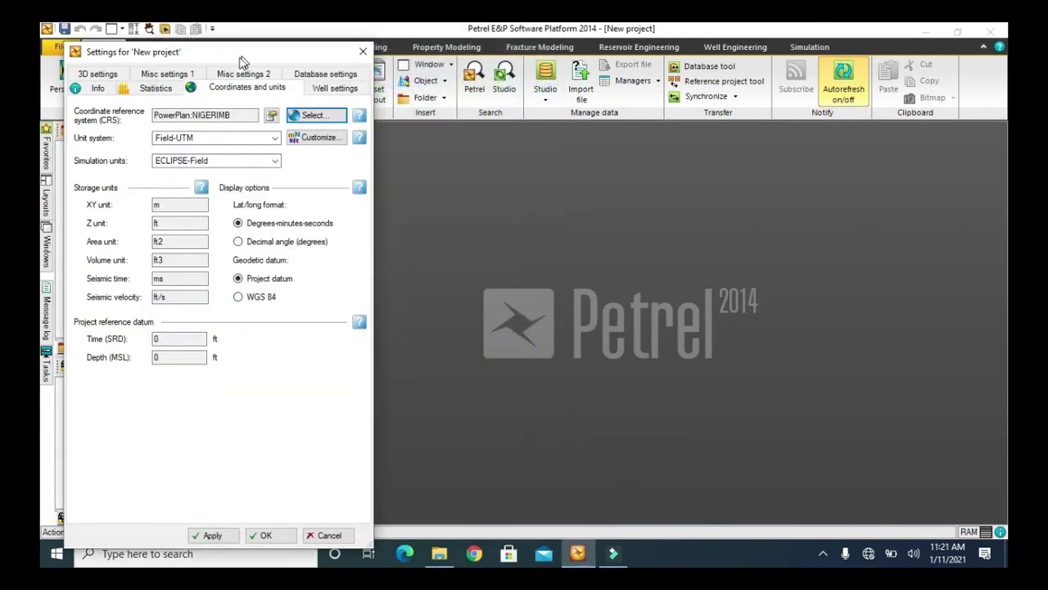
left_click(169, 74)
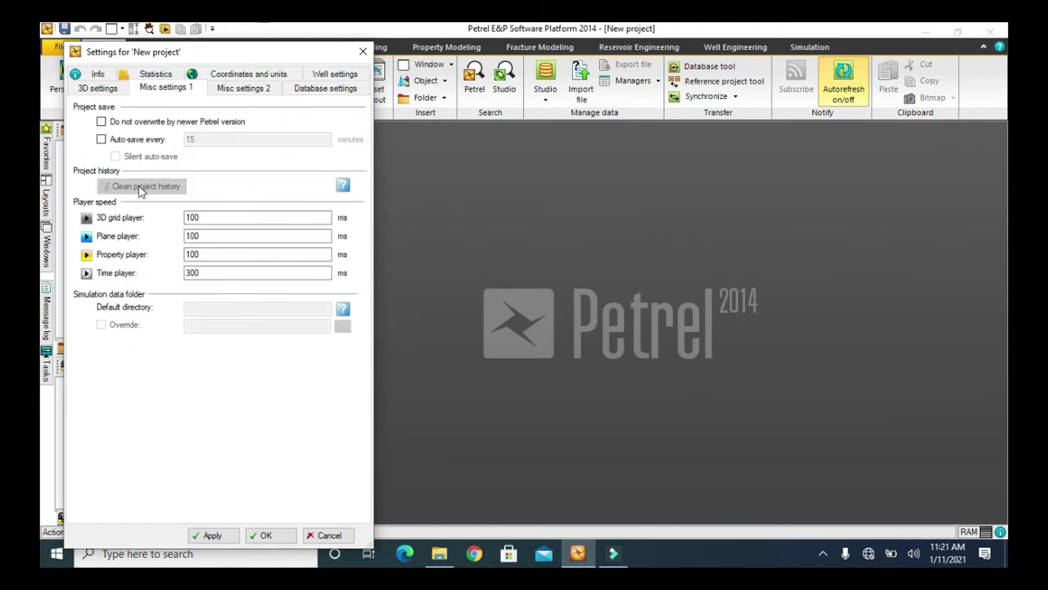
left_click(102, 141)
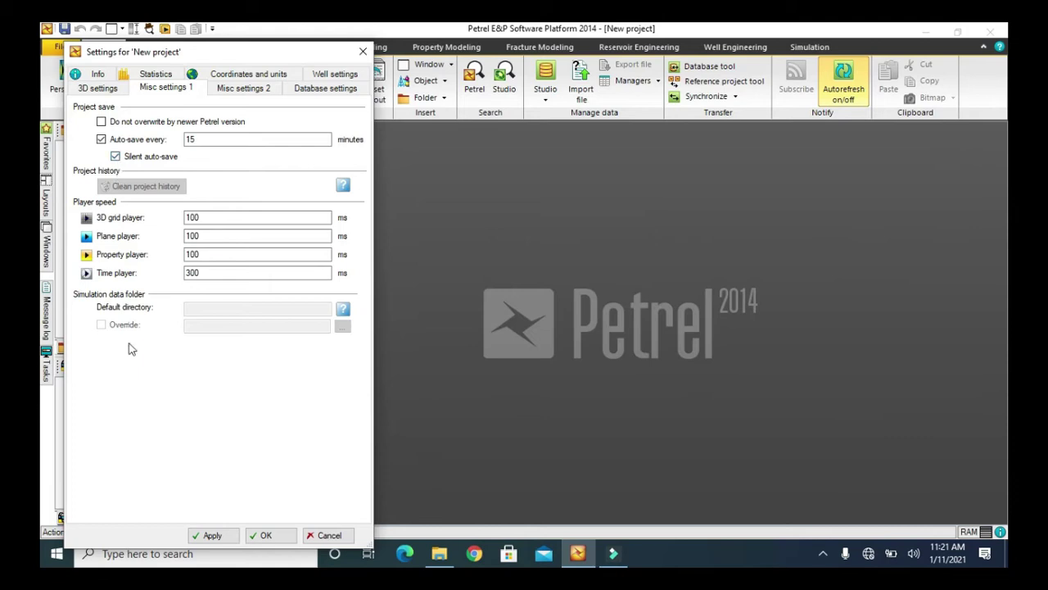
left_click(212, 536)
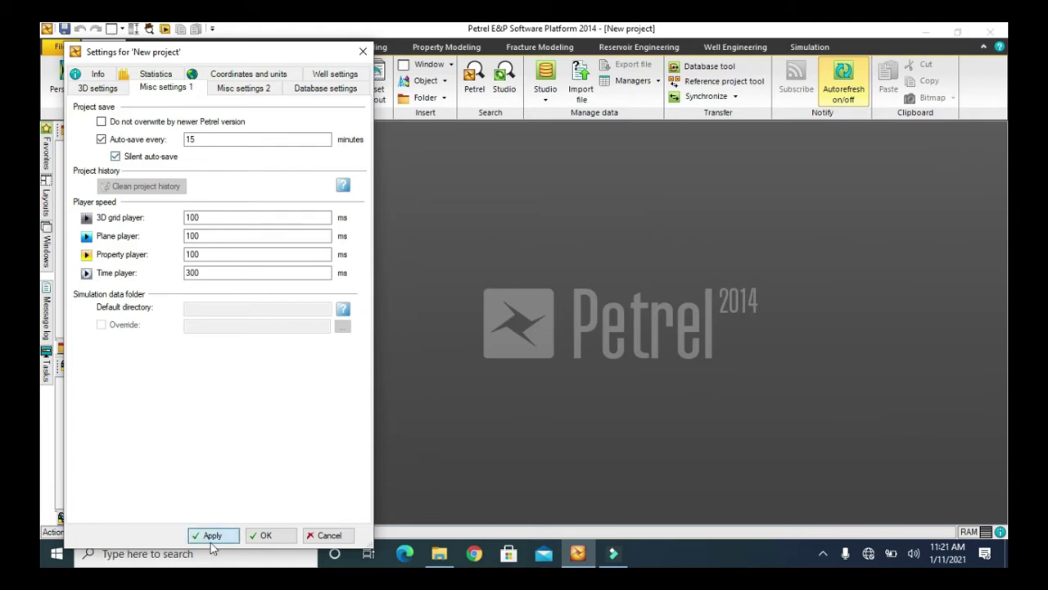
left_click(264, 536)
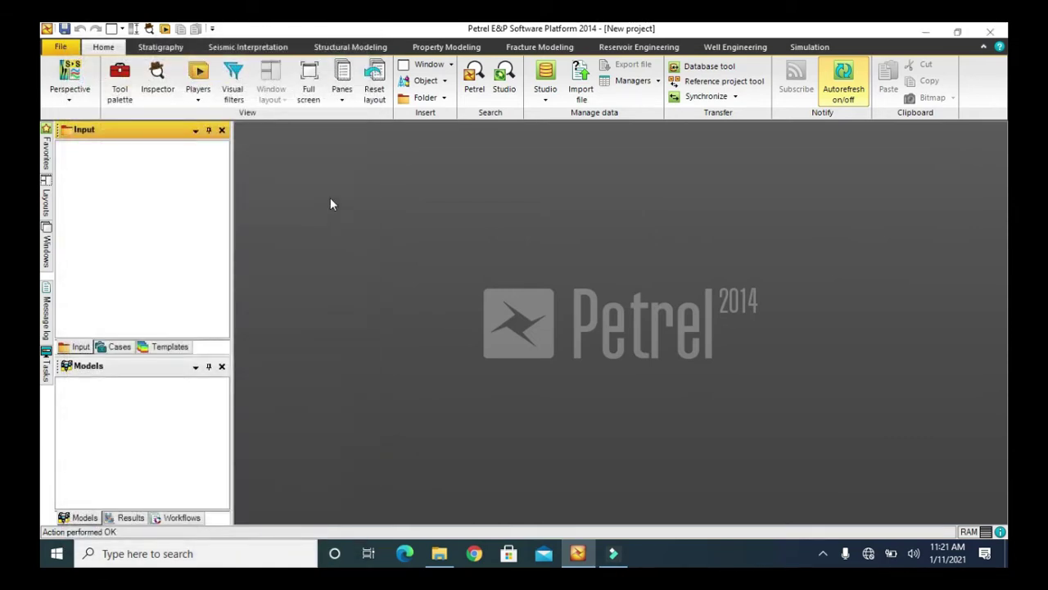
- Pick the HEADER file from the Header folder using the Well heads format
right_click(115, 211)
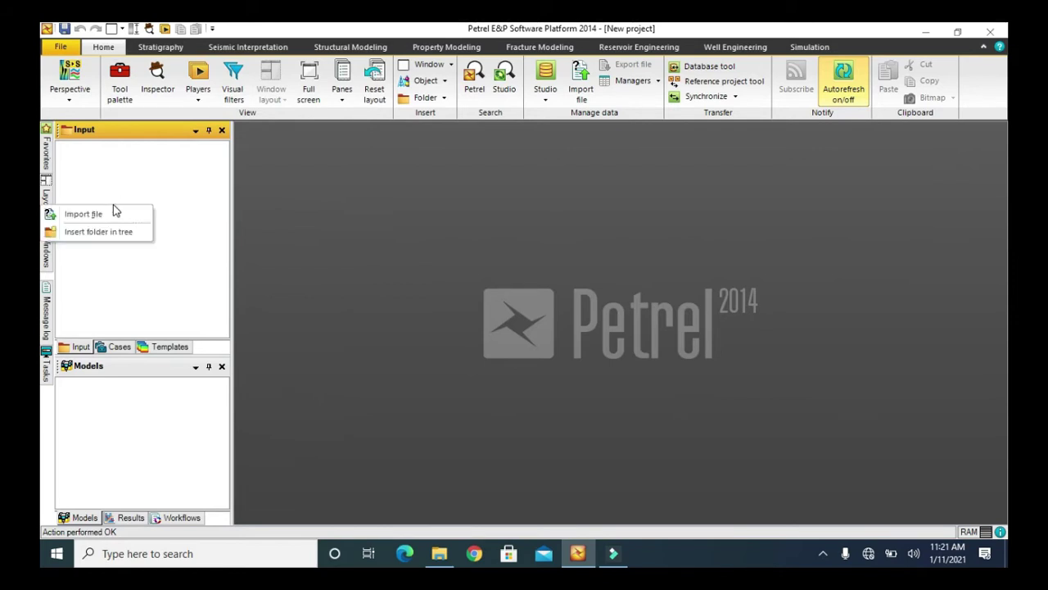
left_click(112, 214)
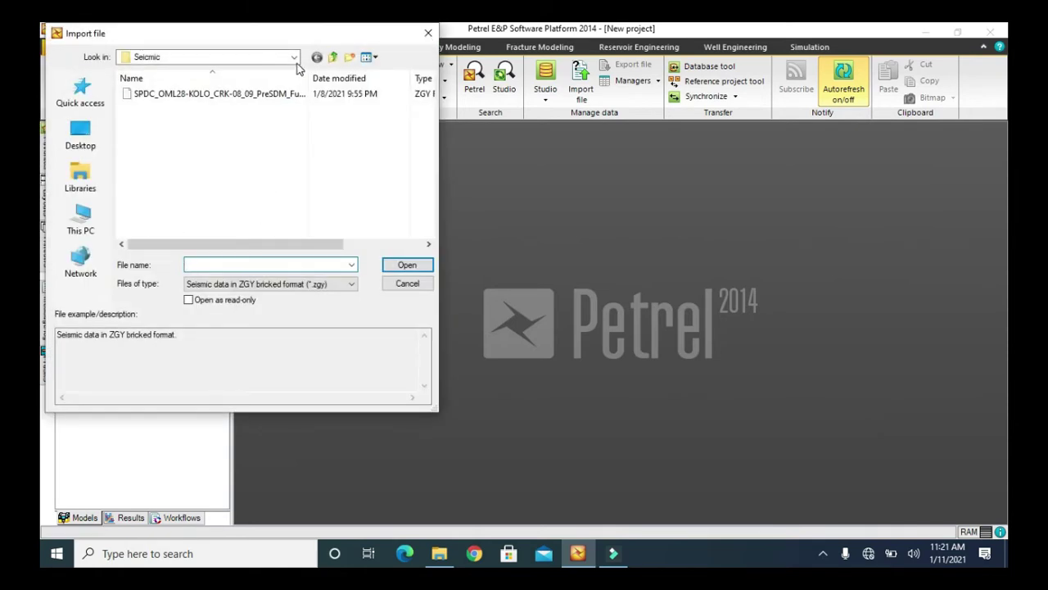
left_click(331, 61)
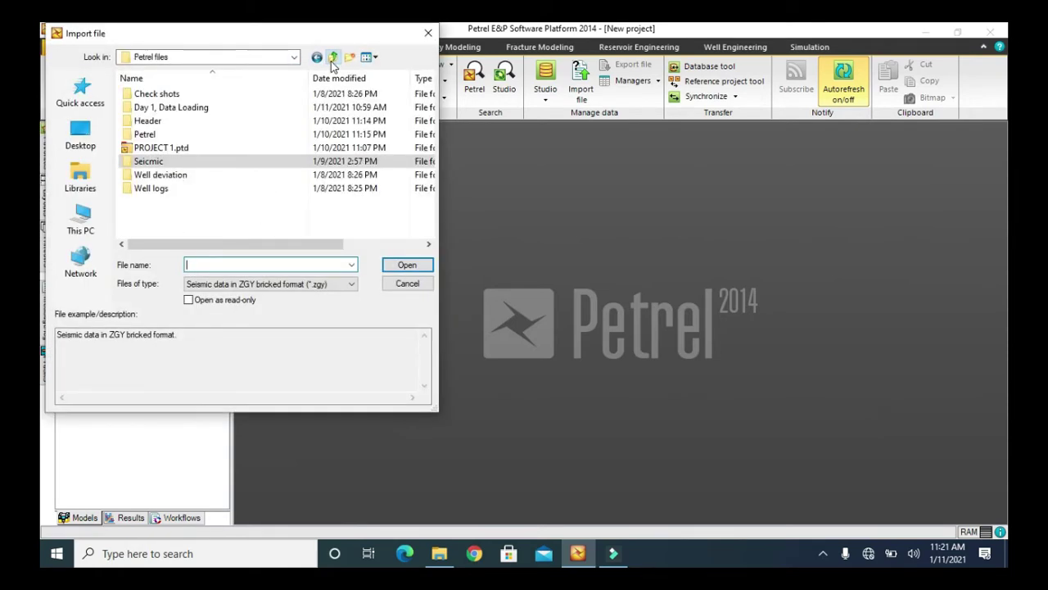
double_click(179, 122)
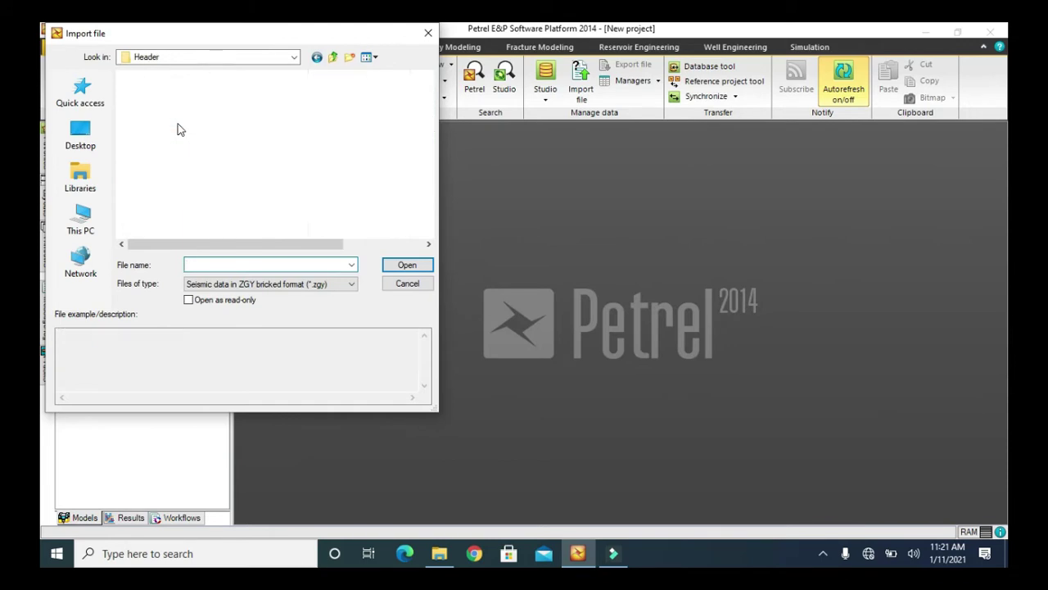
left_click(264, 286)
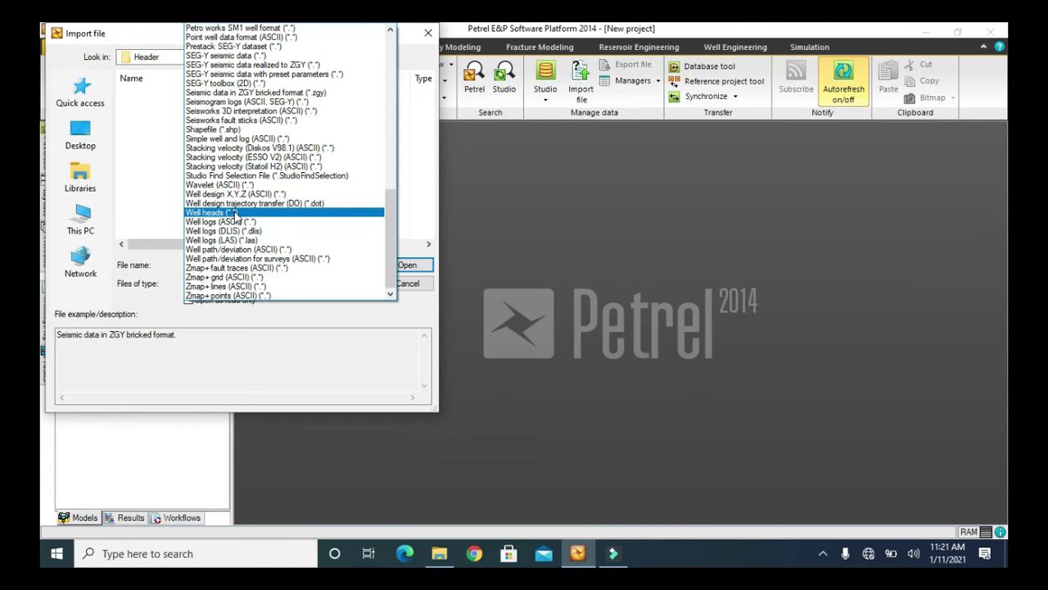
left_click(235, 212)
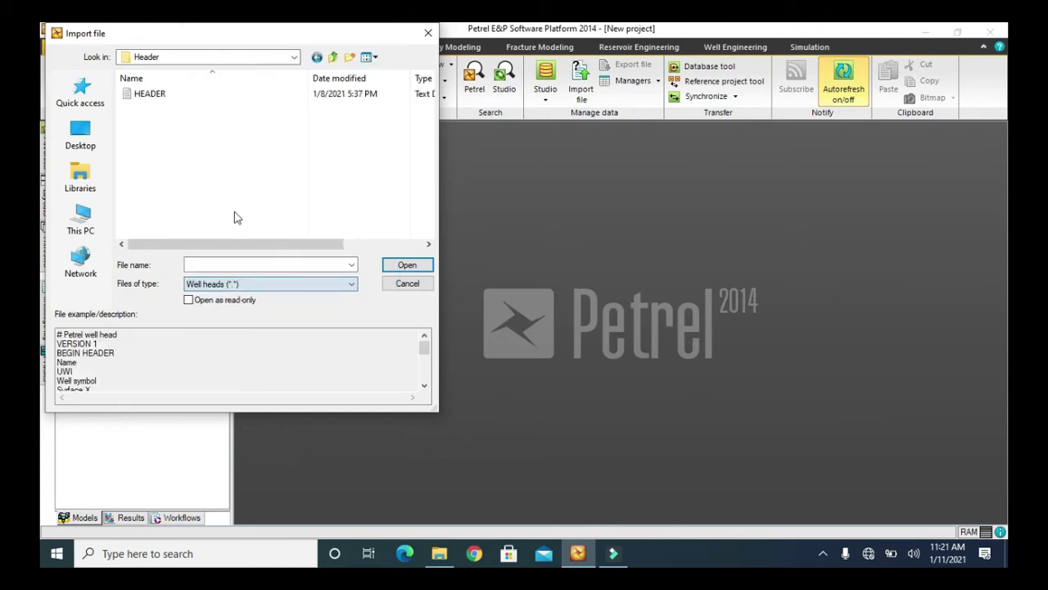
left_click(289, 99)
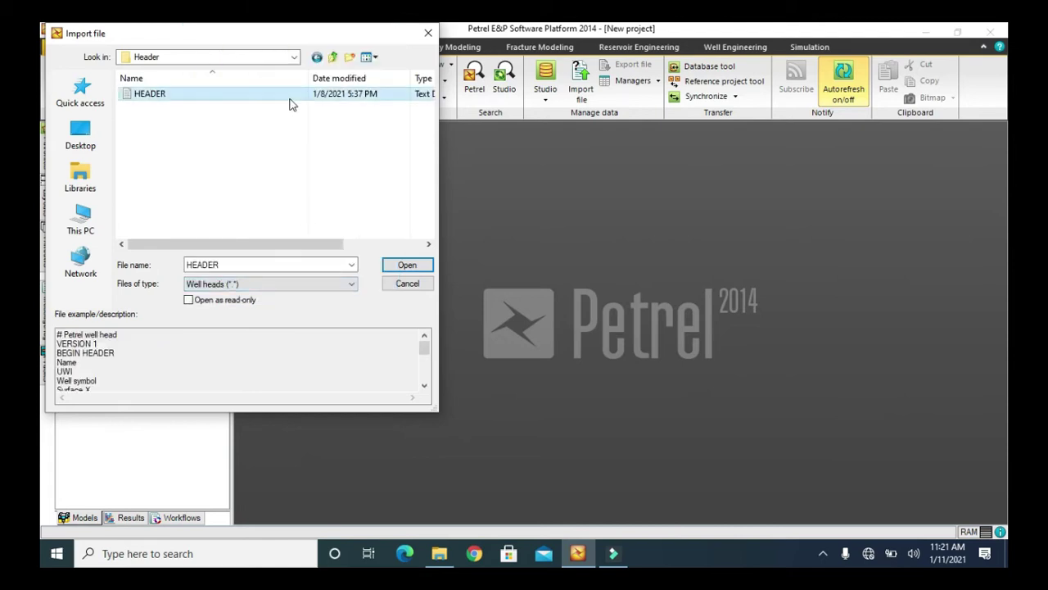
- Open HEADER in the well head import dialog and drop the UWI column
left_click(400, 265)
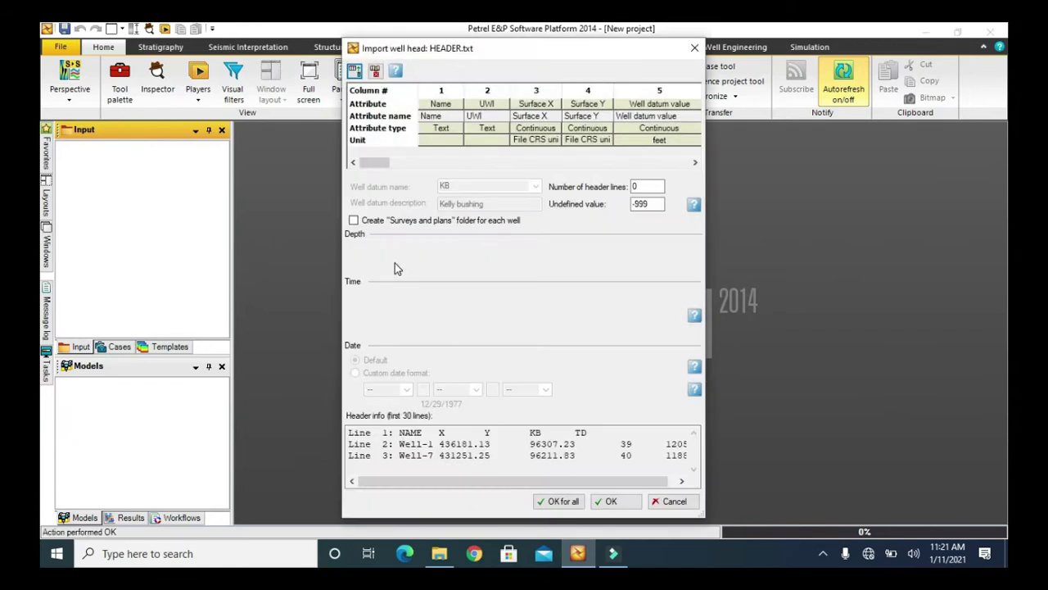
left_click(504, 91)
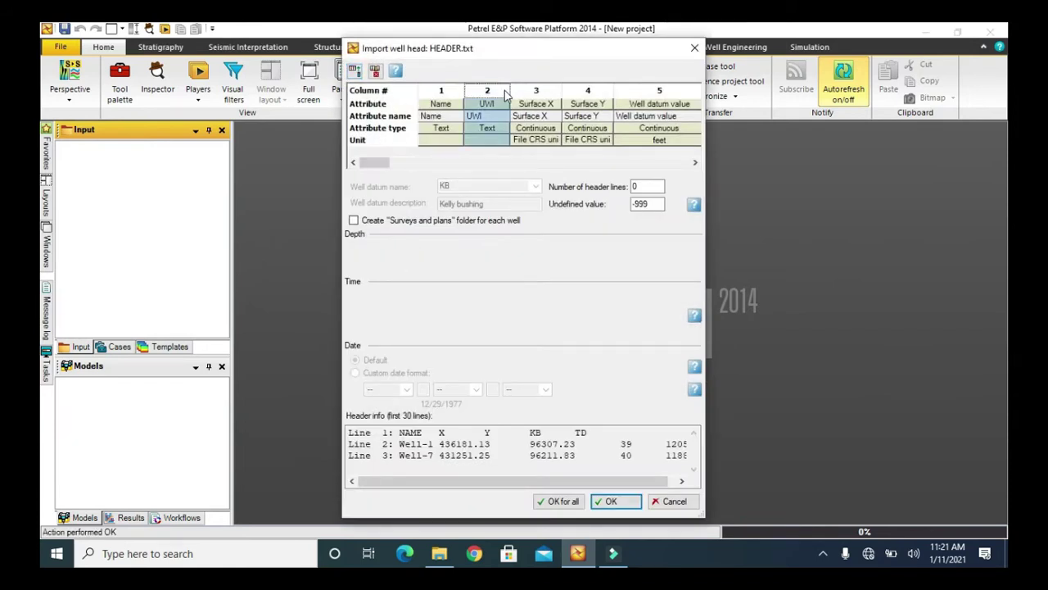
left_click(382, 75)
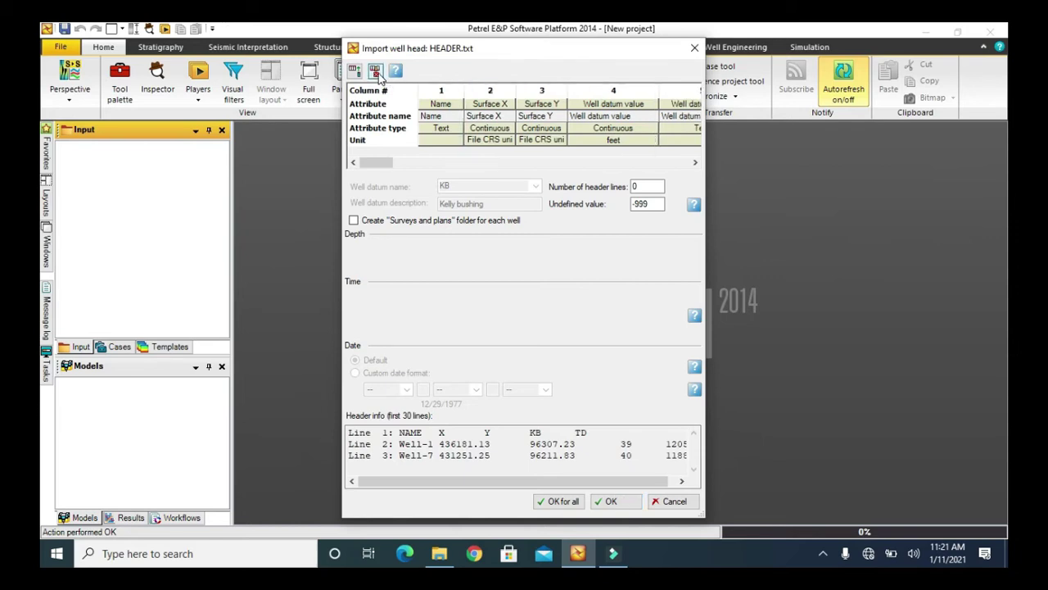
left_click(611, 161)
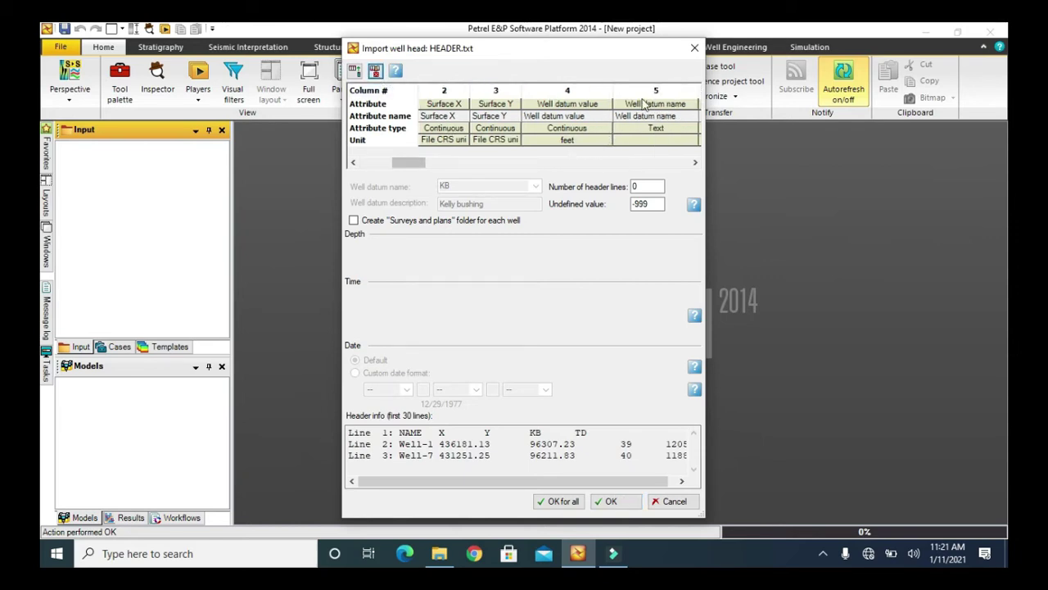
left_click(620, 164)
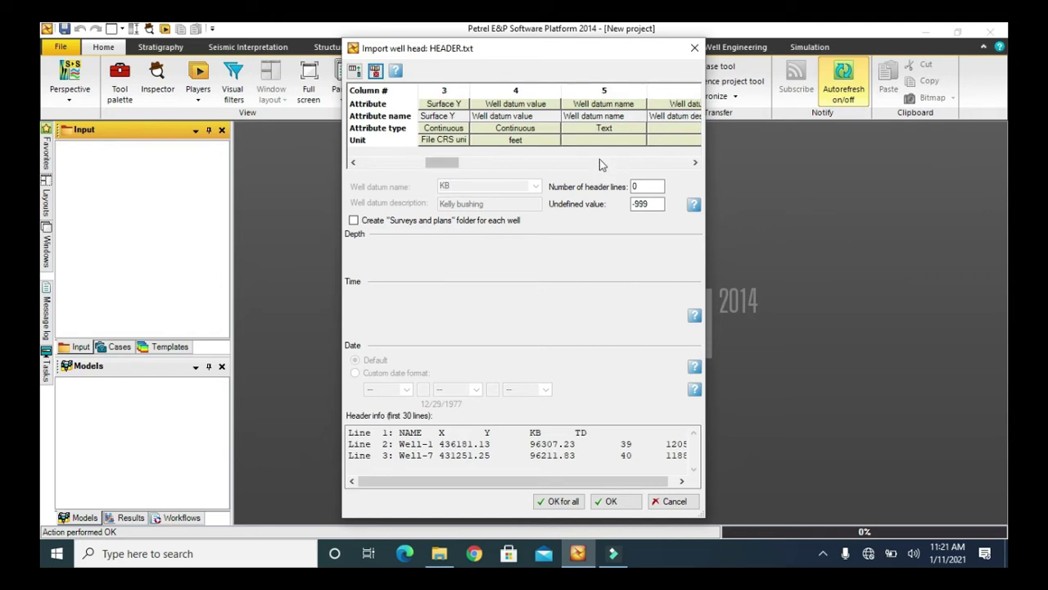
- Map column 5 to TD (MD) and begin setting header lines to 1
left_click(599, 164)
left_click(620, 88)
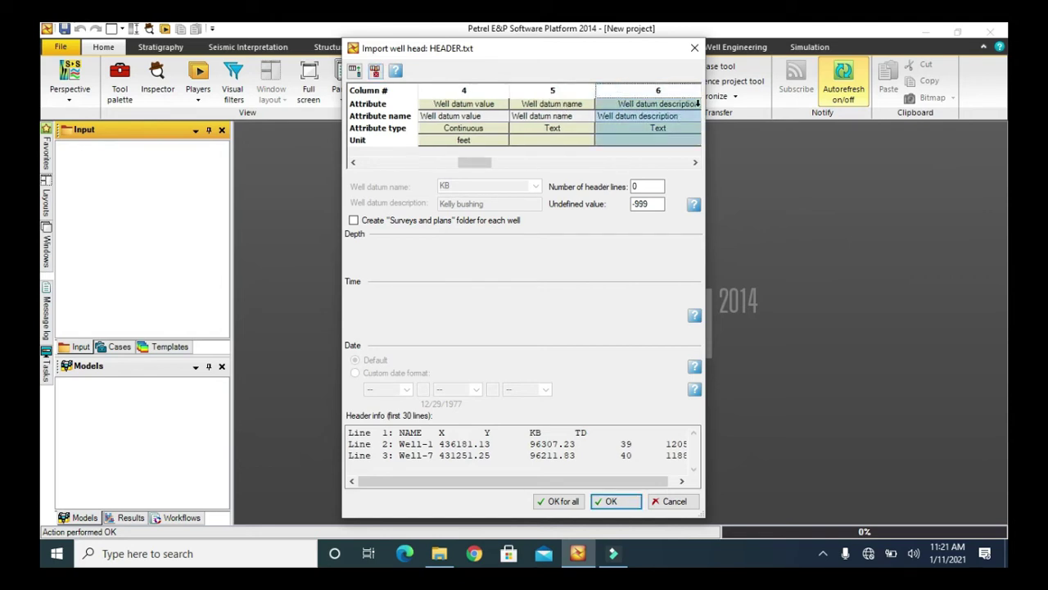
left_click_drag(698, 104, 771, 104)
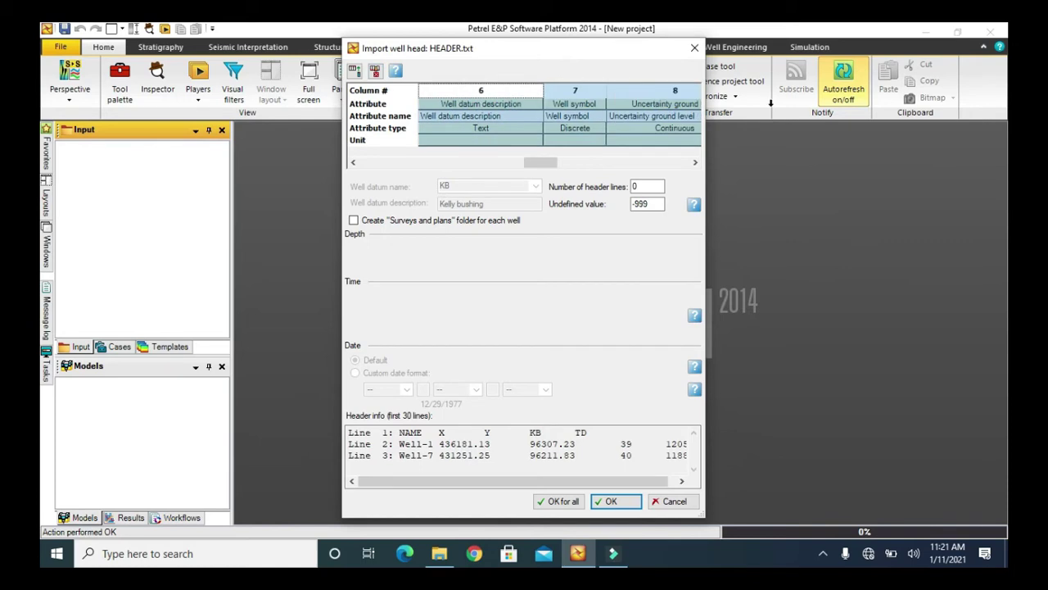
left_click(375, 72)
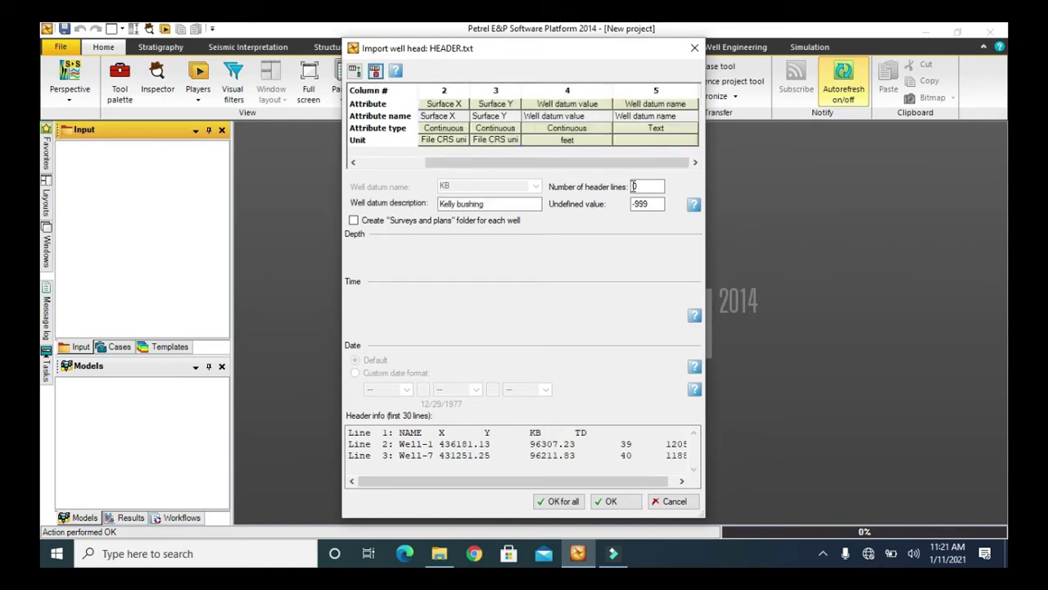
left_click(663, 107)
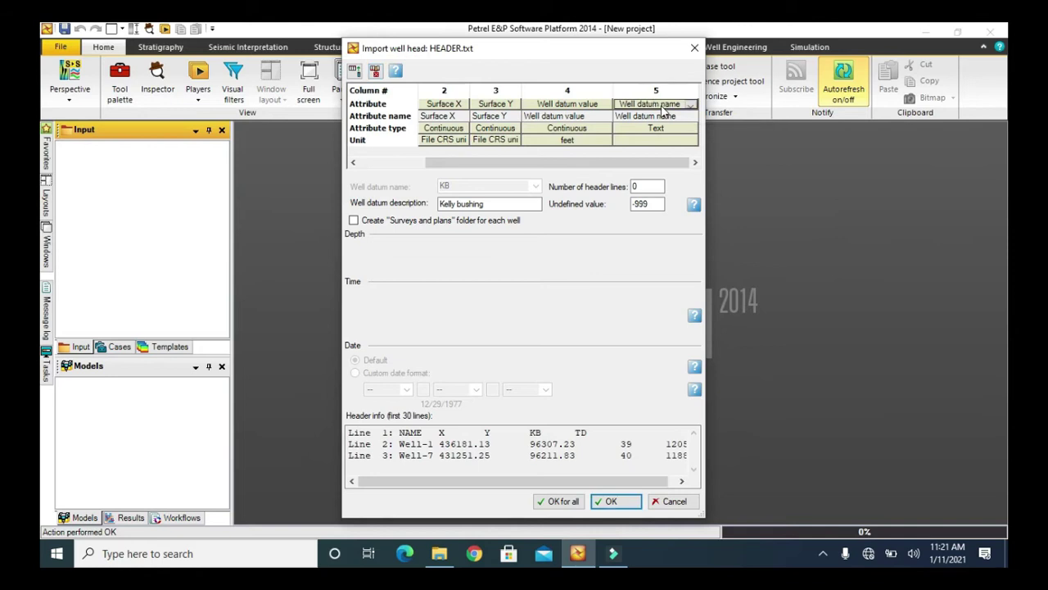
left_click(647, 128)
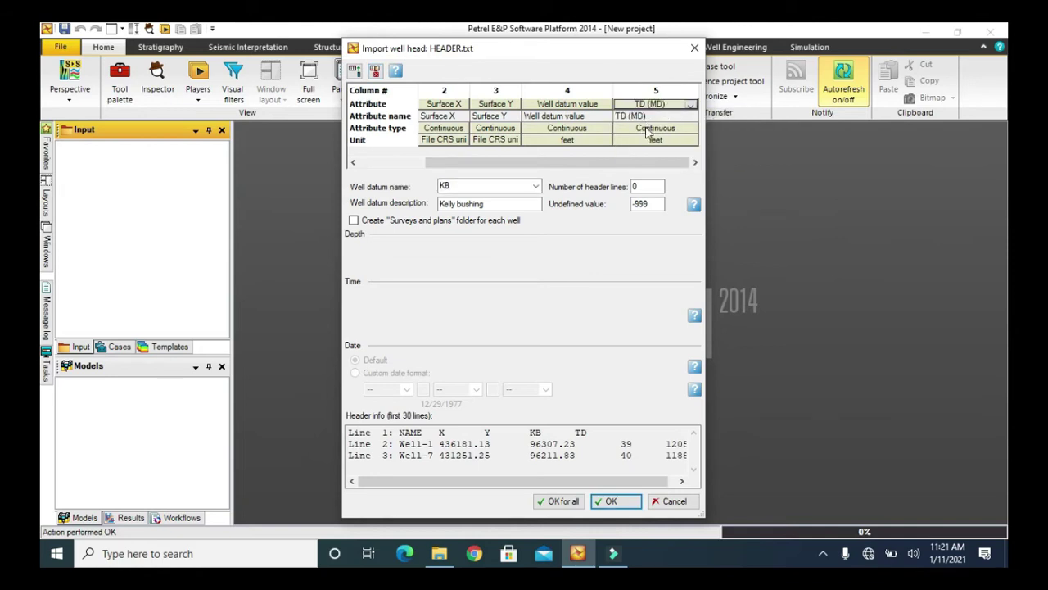
left_click(646, 186)
type(".25")
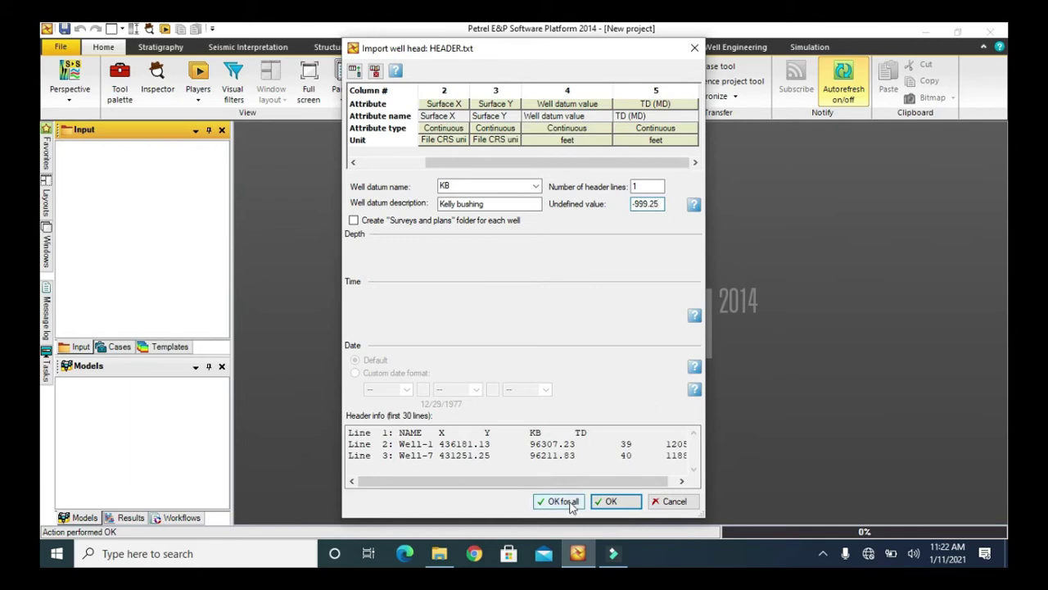
- Accept the well head and input data settings for all files, adding Well-1 and Well-7
left_click(569, 505)
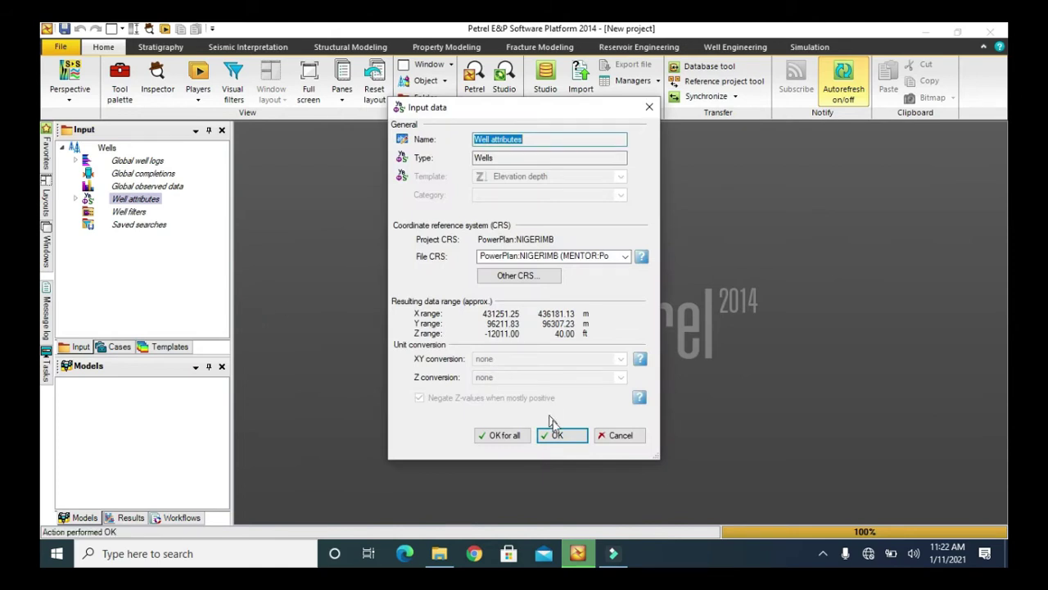
left_click(514, 436)
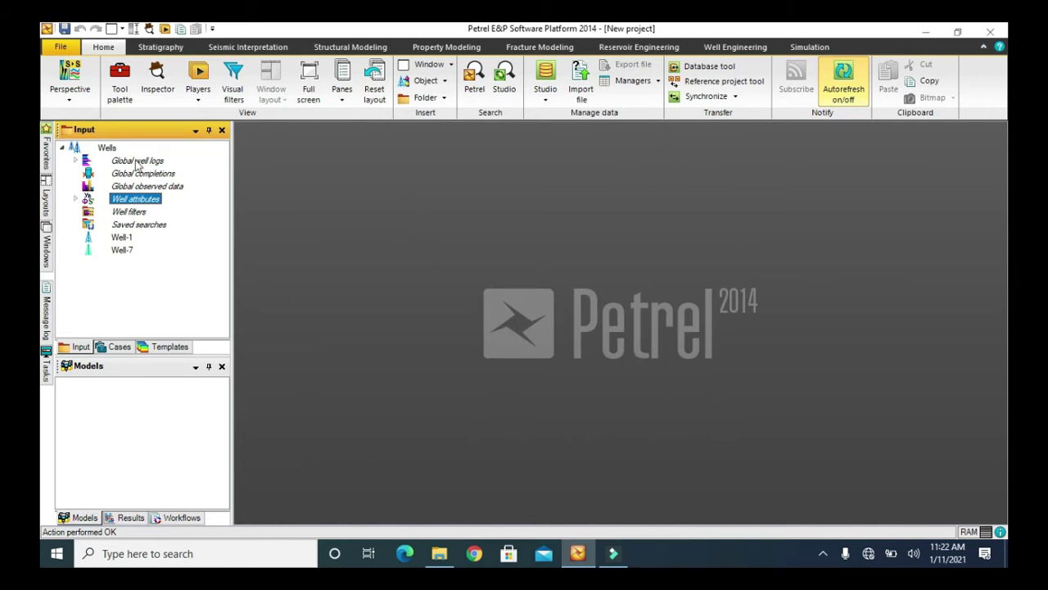
- Import Well-1 Dev and Well-7 Dev into Wells as Well path/deviation (ASCII) files
left_click(109, 149)
right_click(110, 151)
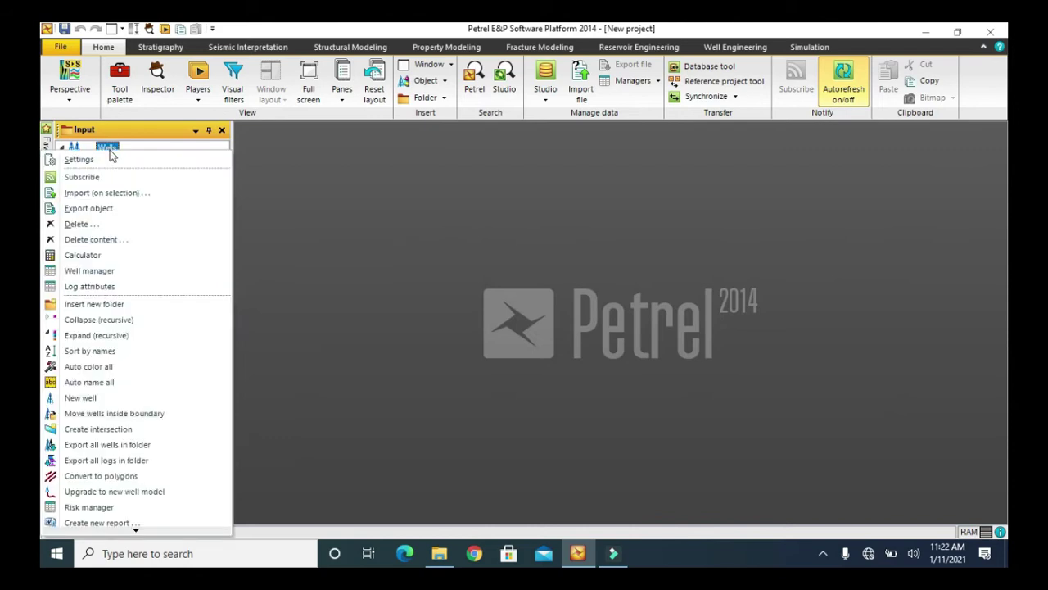
left_click(107, 197)
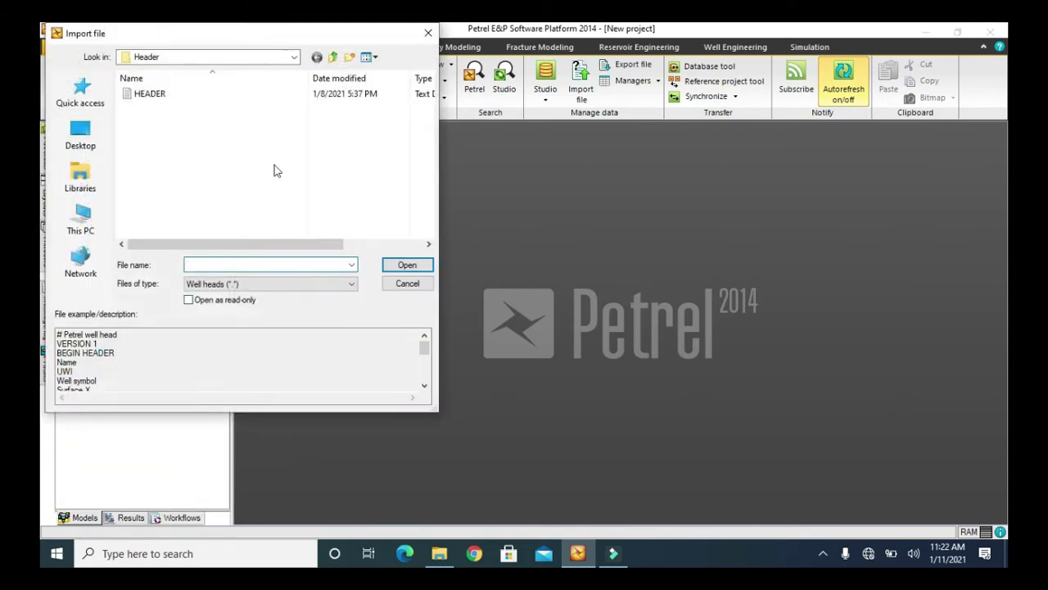
left_click(332, 59)
left_click(176, 184)
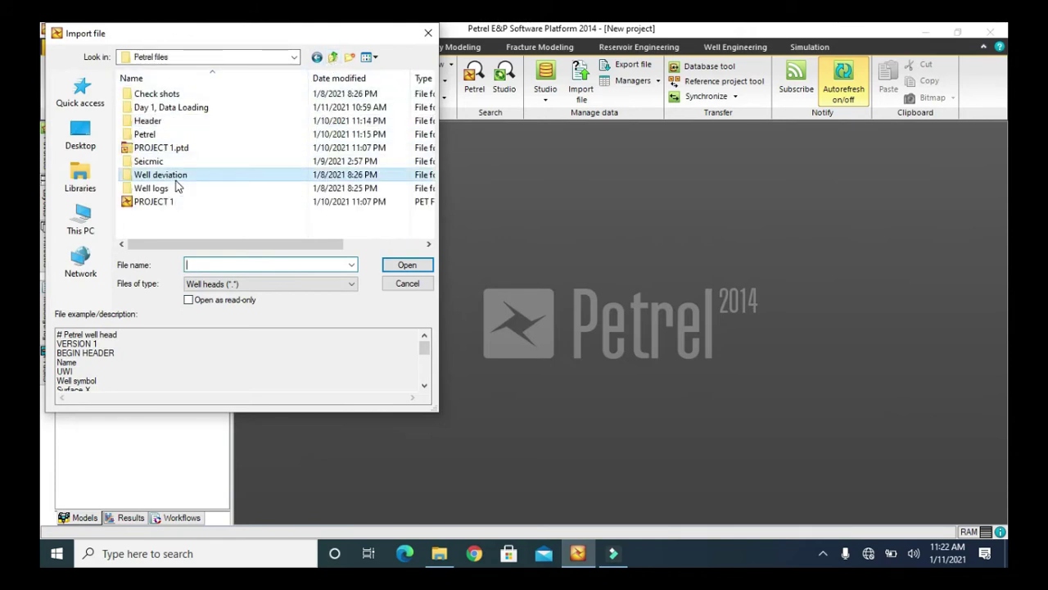
double_click(175, 179)
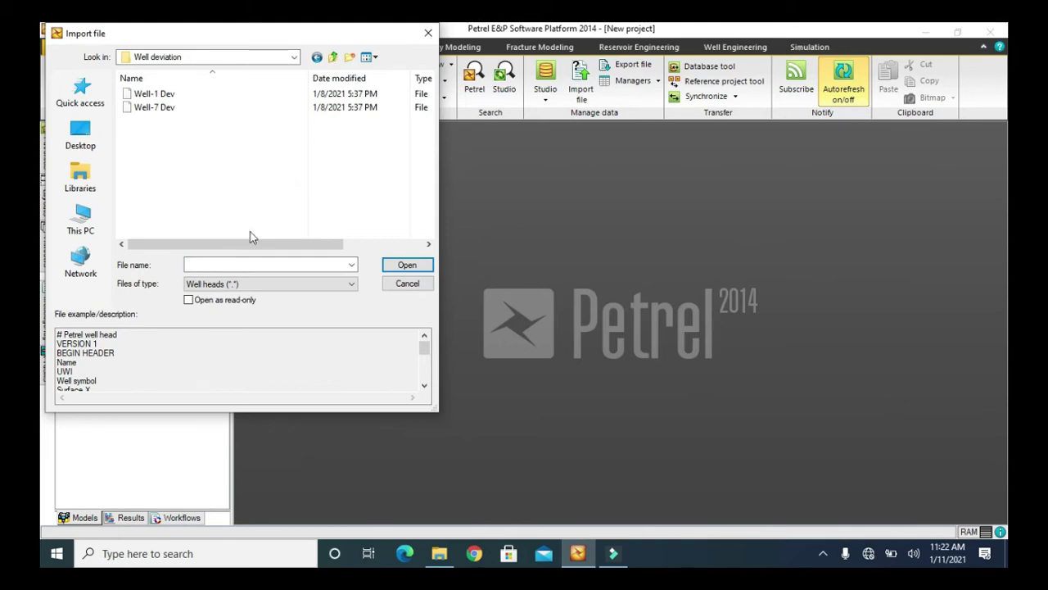
left_click(250, 284)
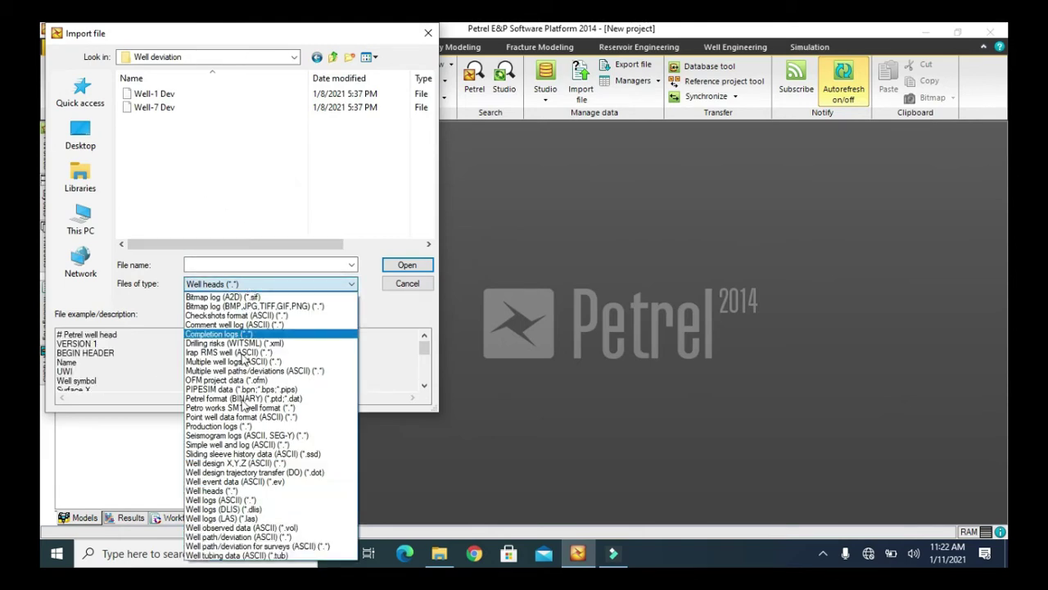
left_click(255, 537)
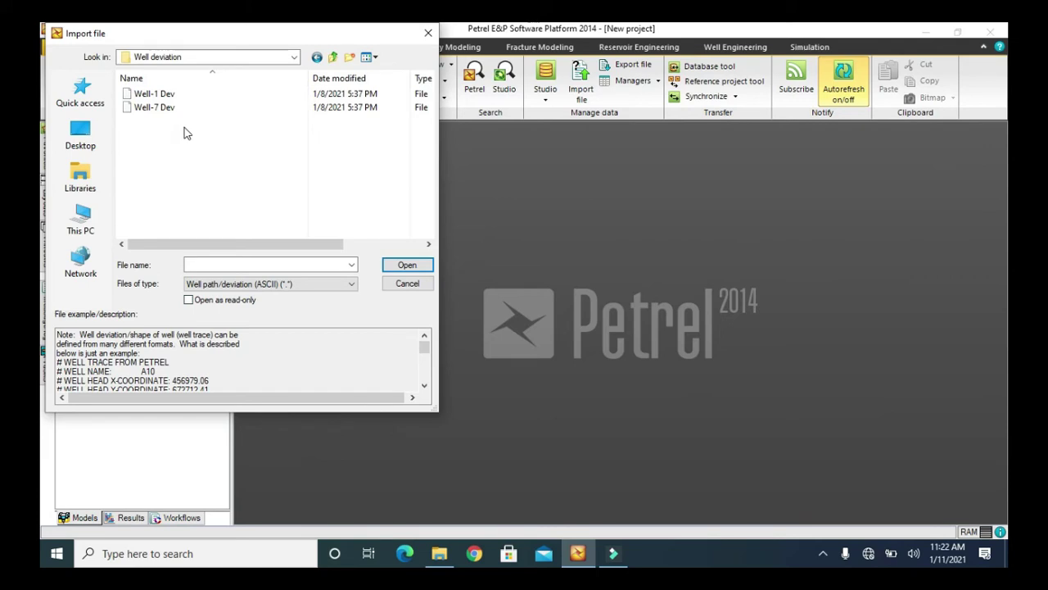
left_click_drag(185, 133, 172, 92)
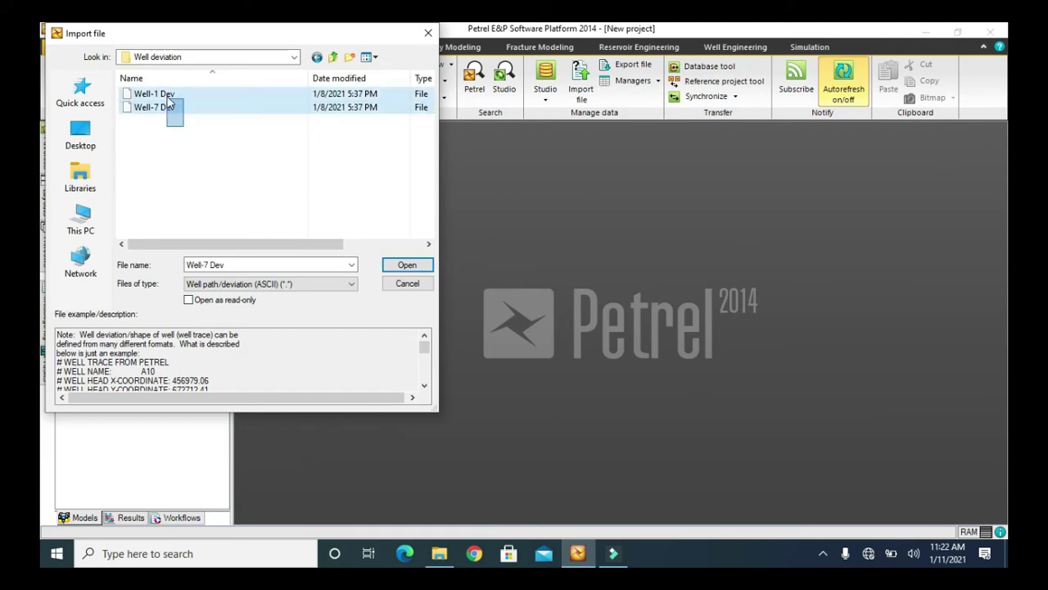
left_click(397, 266)
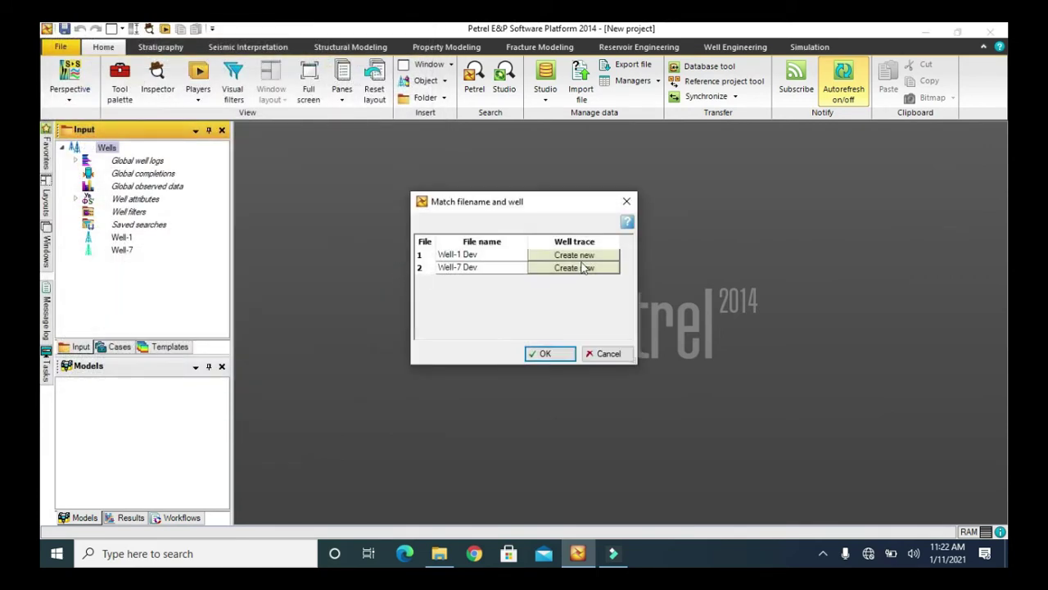
- Assign Well-1 Dev to Well-1 and Well-7 Dev to Well-7, then confirm the matching
left_click(593, 256)
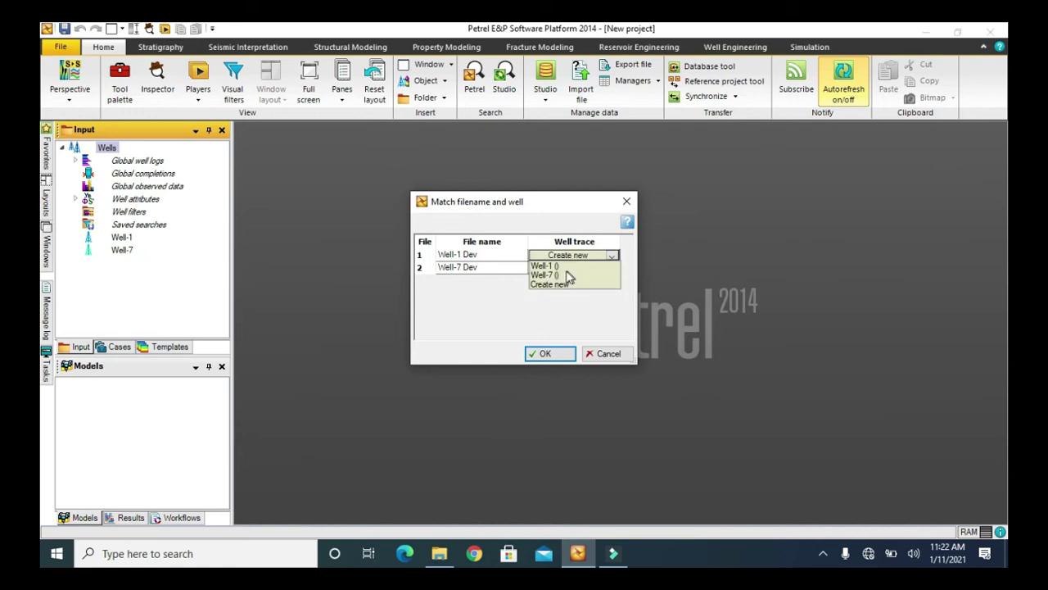
left_click(565, 267)
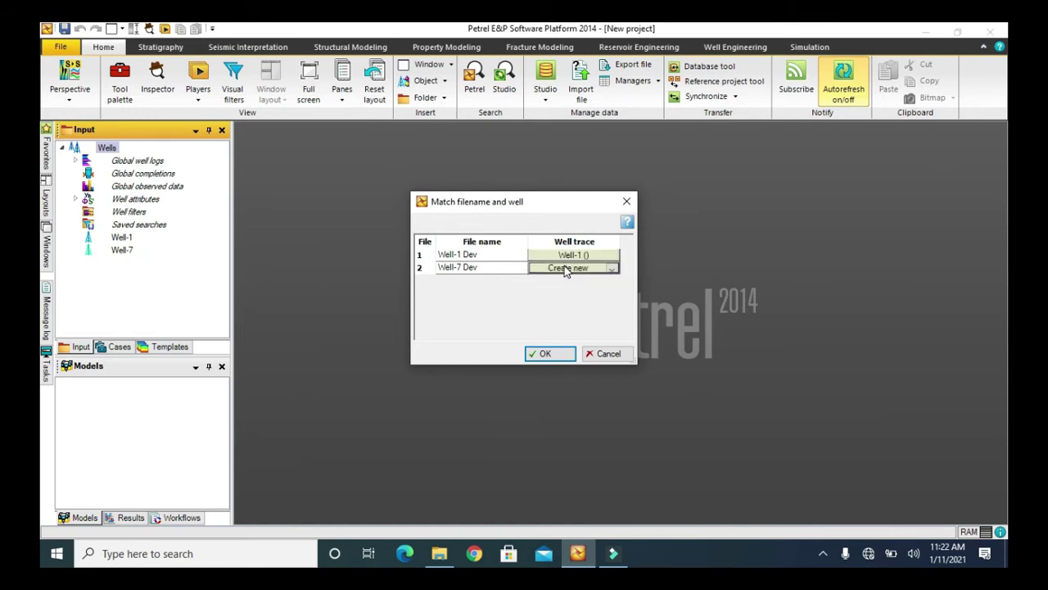
left_click(565, 268)
left_click(555, 289)
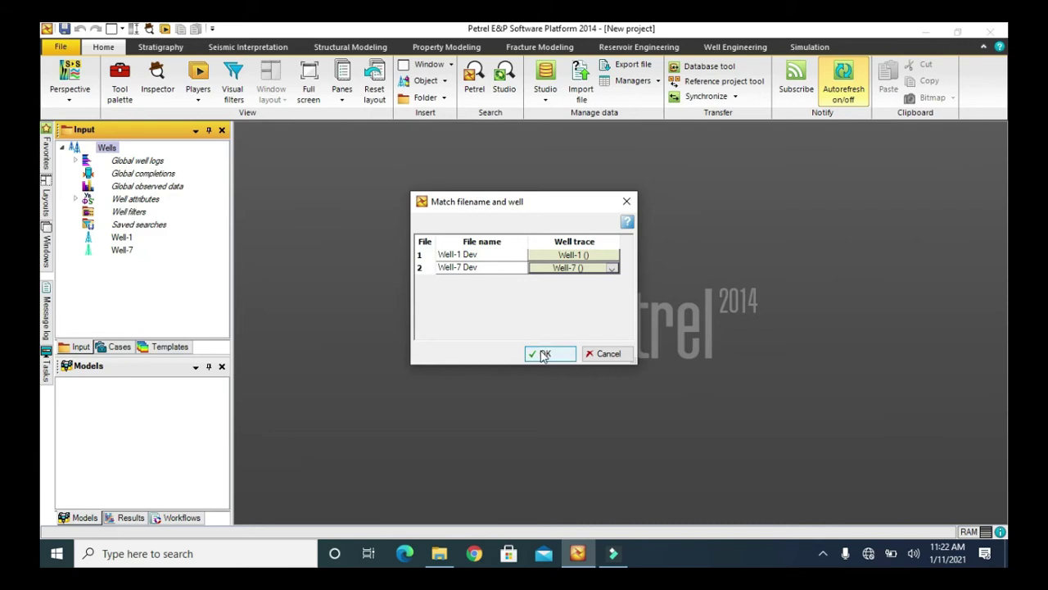
left_click(541, 354)
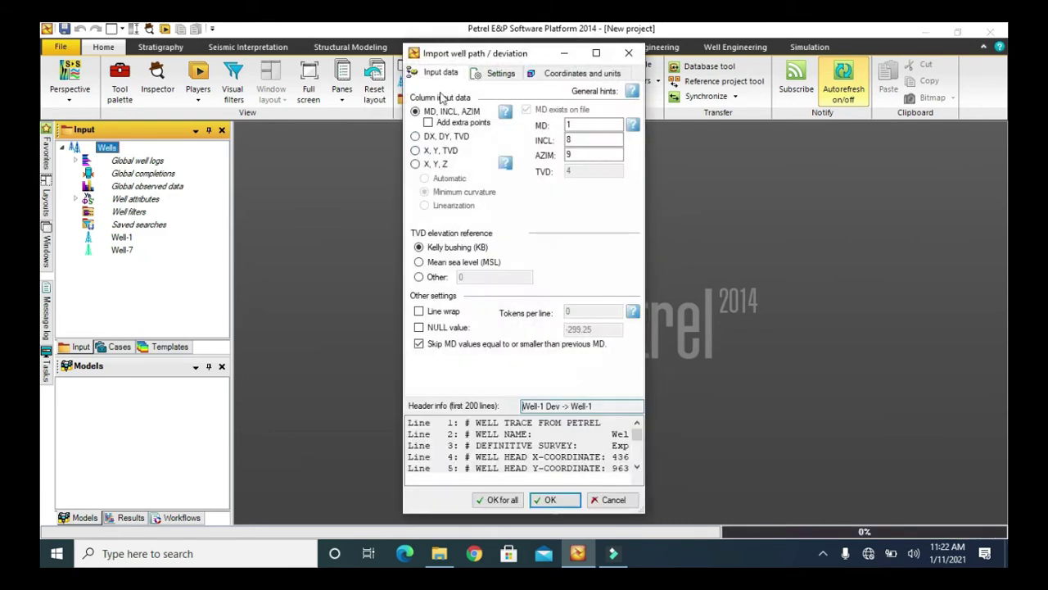
- Set INCL to column 9 and AZIM to column 8, true north, onshore, and import both files
double_click(579, 140)
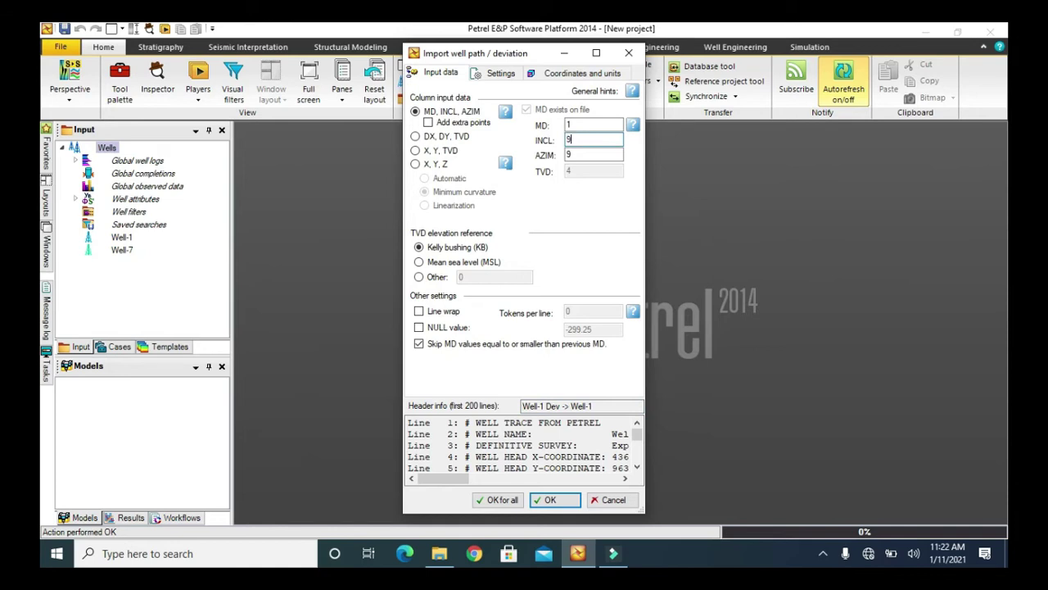
double_click(585, 154)
type("8")
left_click(562, 72)
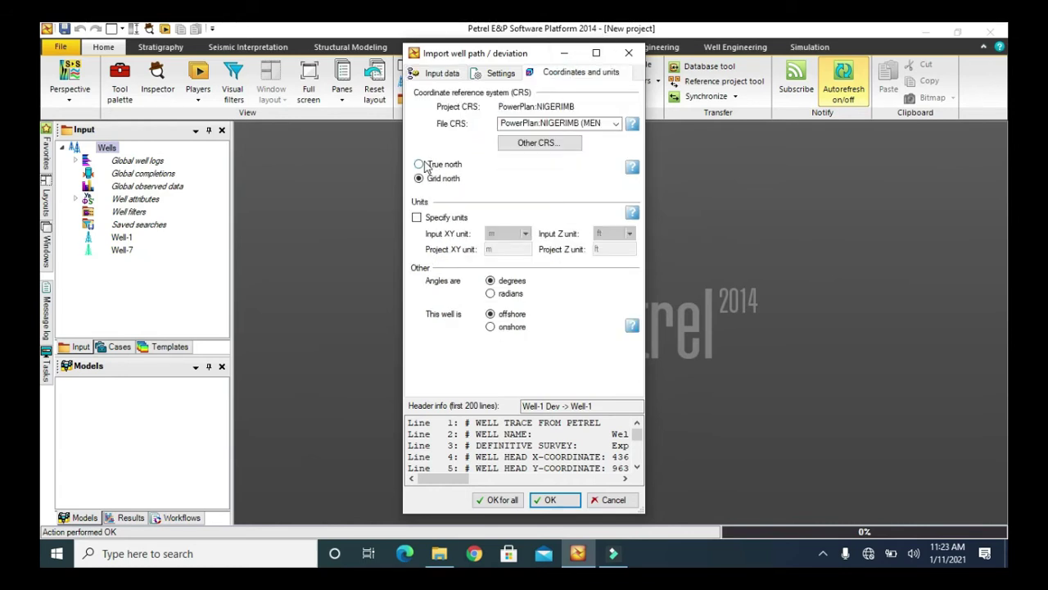
left_click(420, 165)
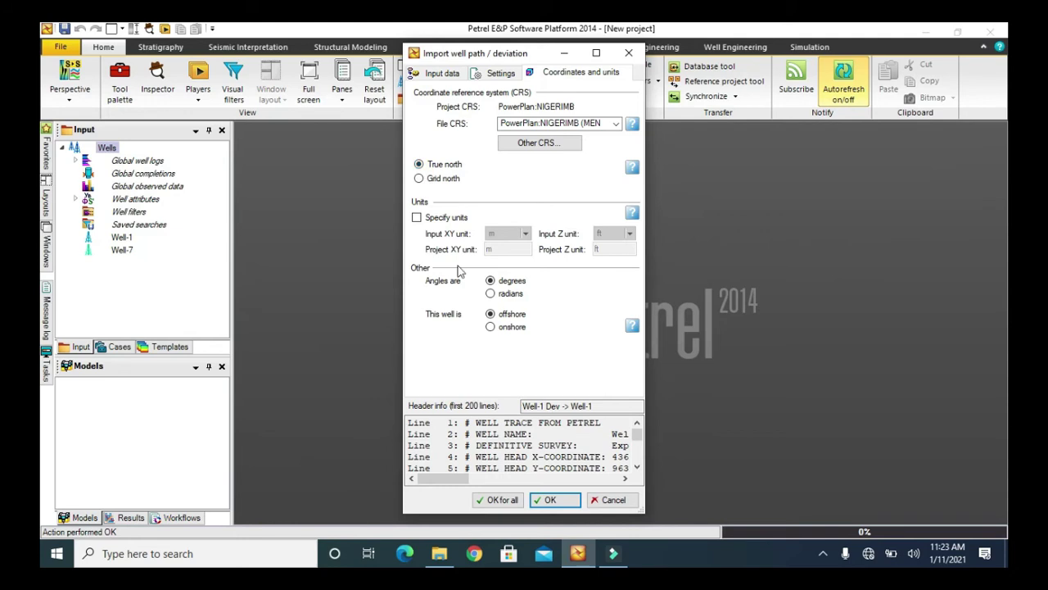
left_click(491, 328)
left_click(501, 502)
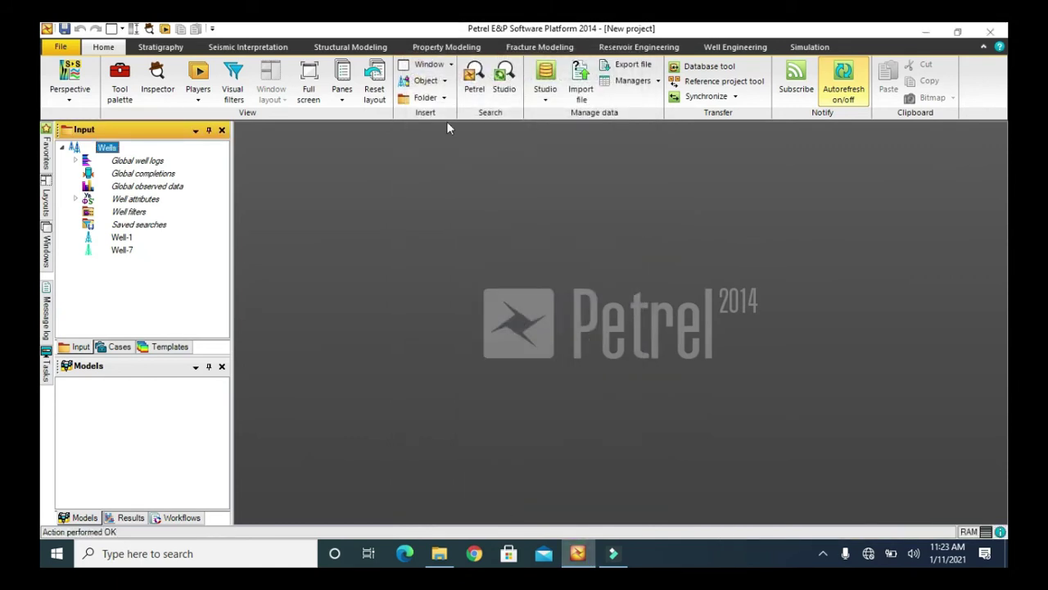
- Open a new 3D window and show the Well-1 and Well-7 trajectories
left_click(440, 70)
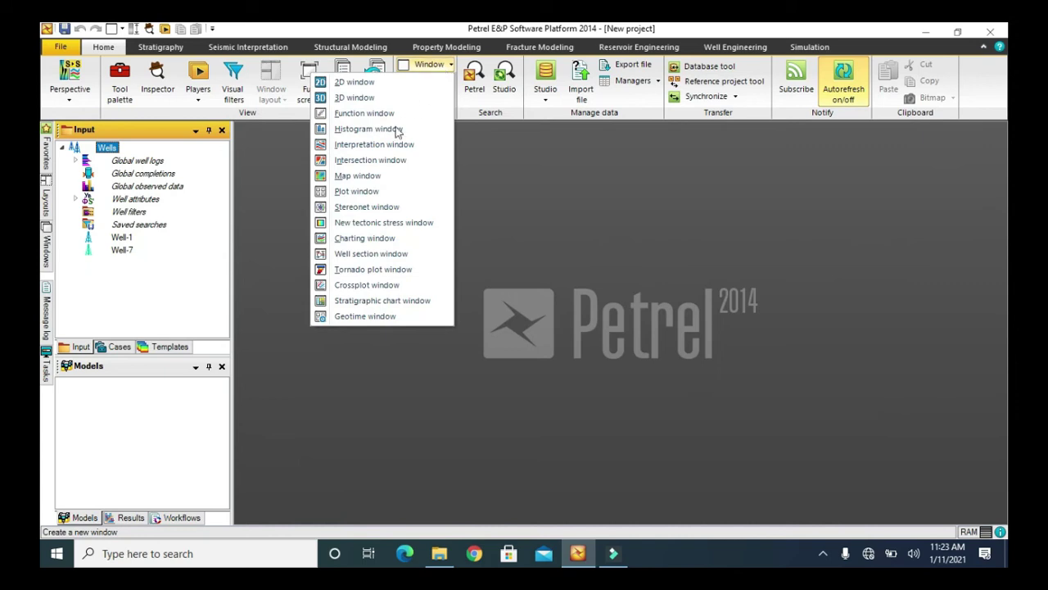
left_click(355, 98)
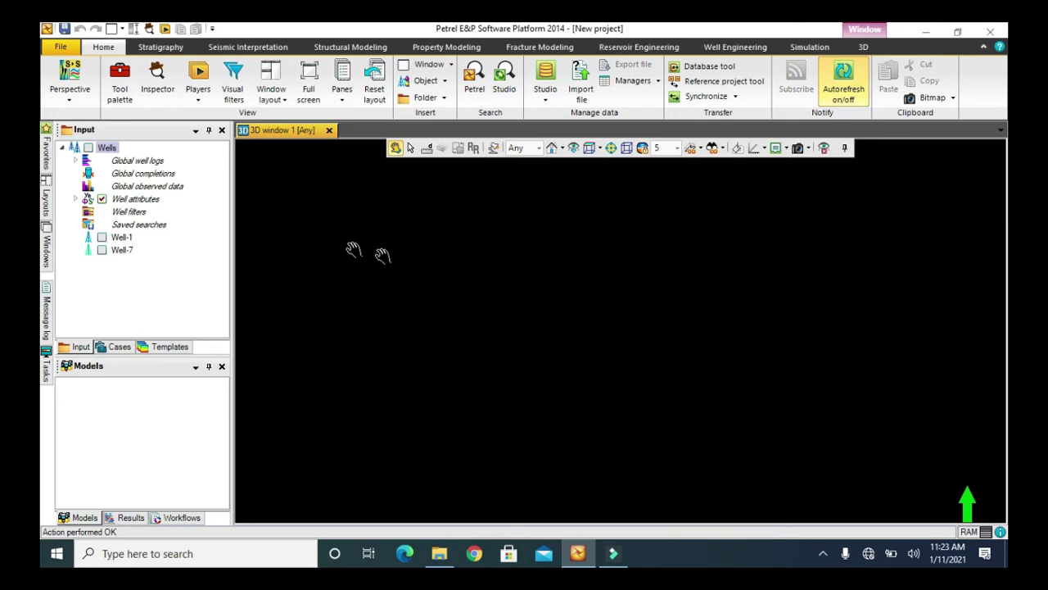
left_click(102, 237)
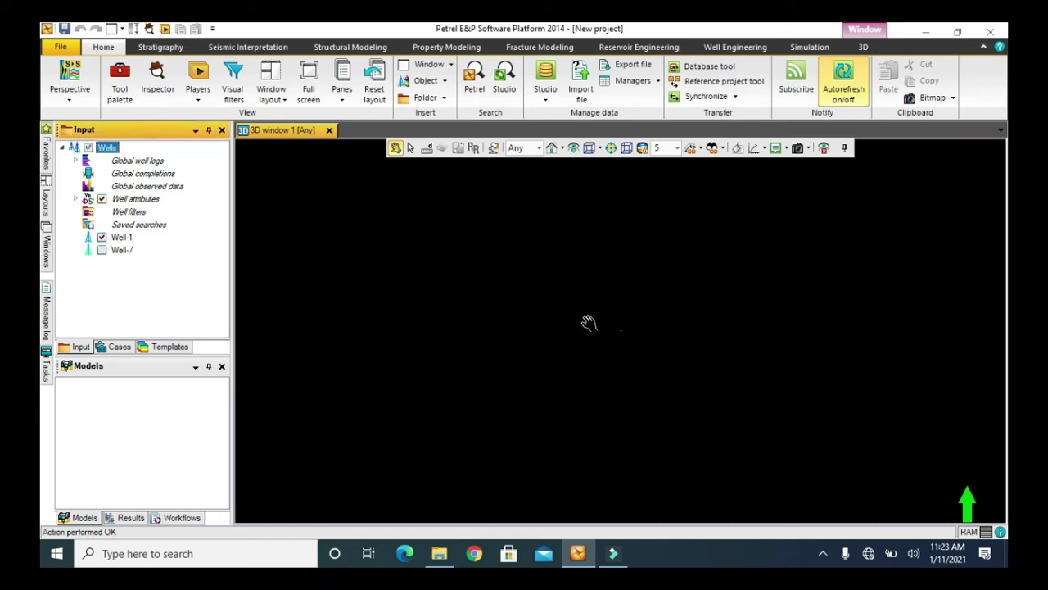
mouse_move(545, 292)
left_mouse_down()
mouse_move(624, 273)
mouse_move(598, 273)
left_mouse_up()
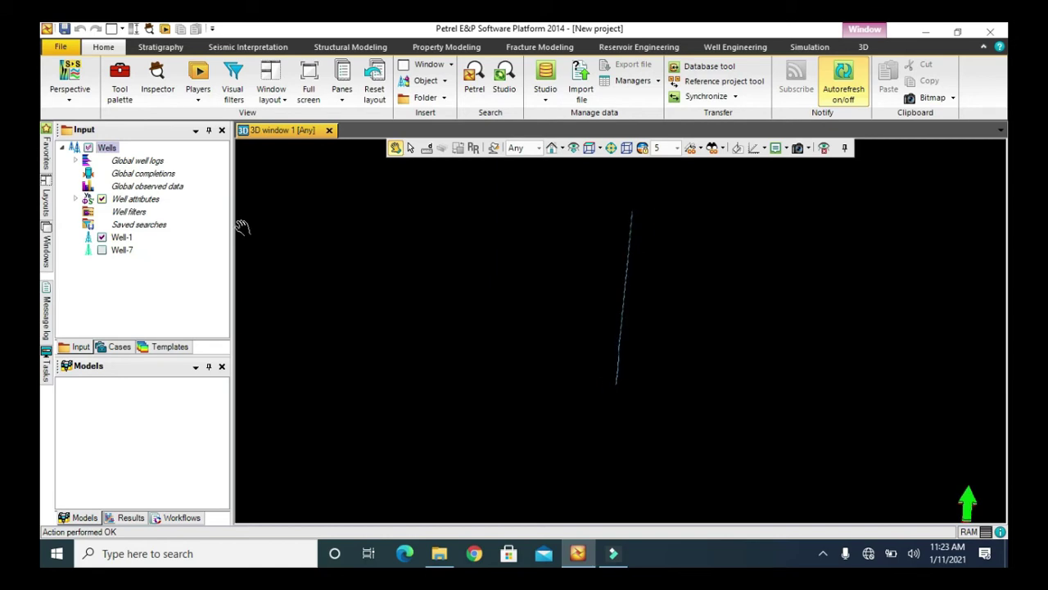
left_click(101, 250)
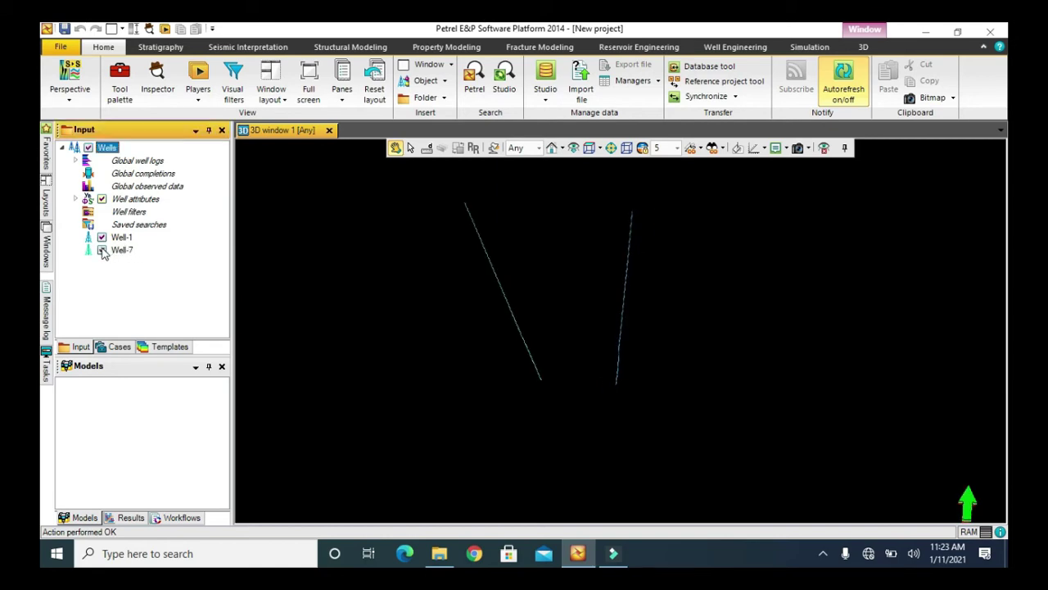
mouse_move(490, 250)
left_mouse_down()
mouse_move(562, 254)
mouse_move(505, 248)
left_mouse_up()
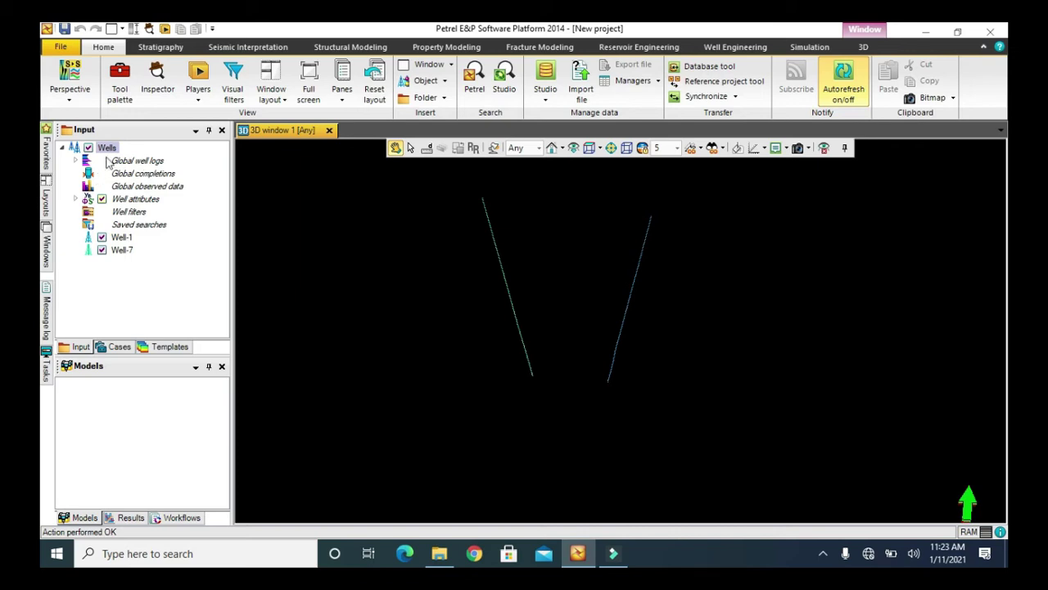
- Open the Well-1 and Well-7 log files from the Well logs folder as Well logs (ASCII)
right_click(114, 282)
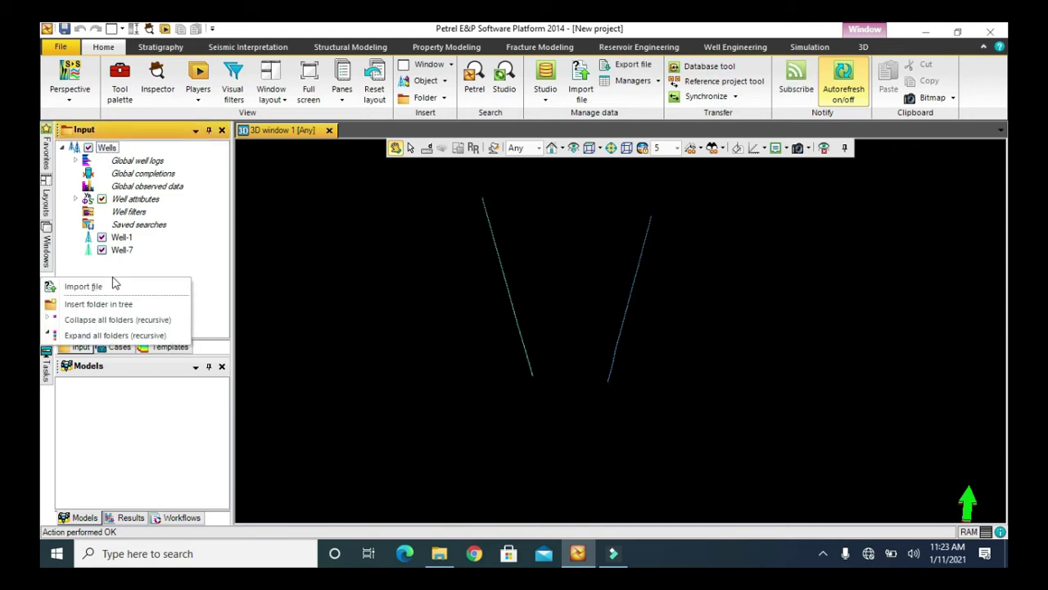
left_click(106, 288)
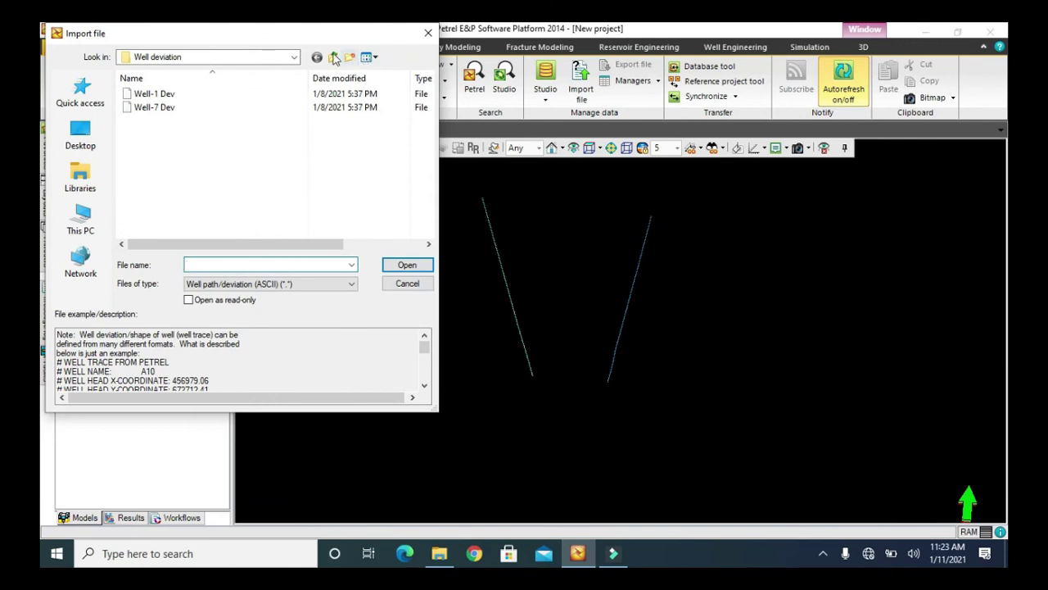
left_click(333, 57)
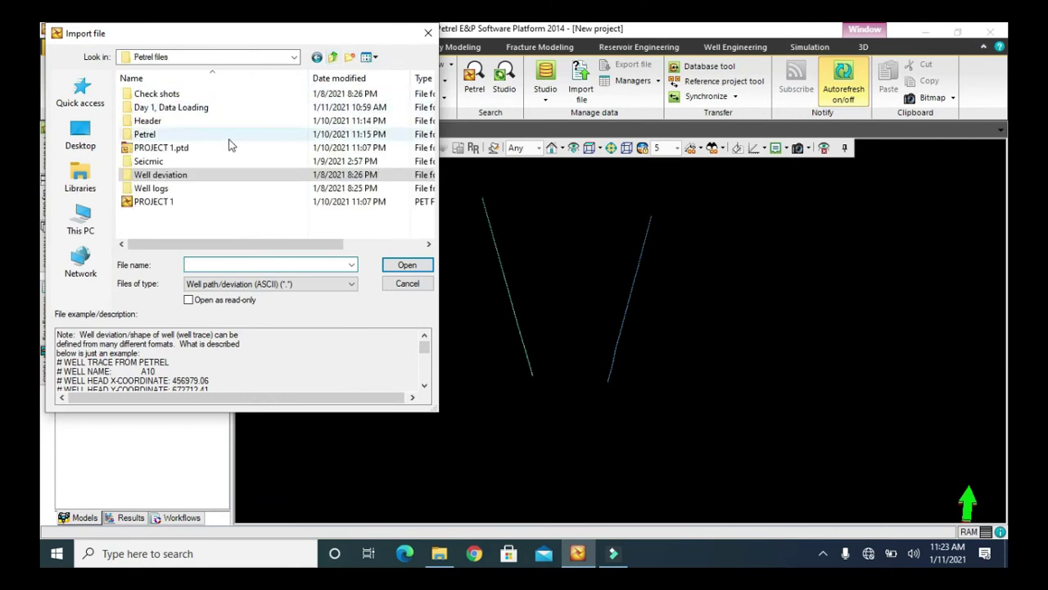
double_click(150, 189)
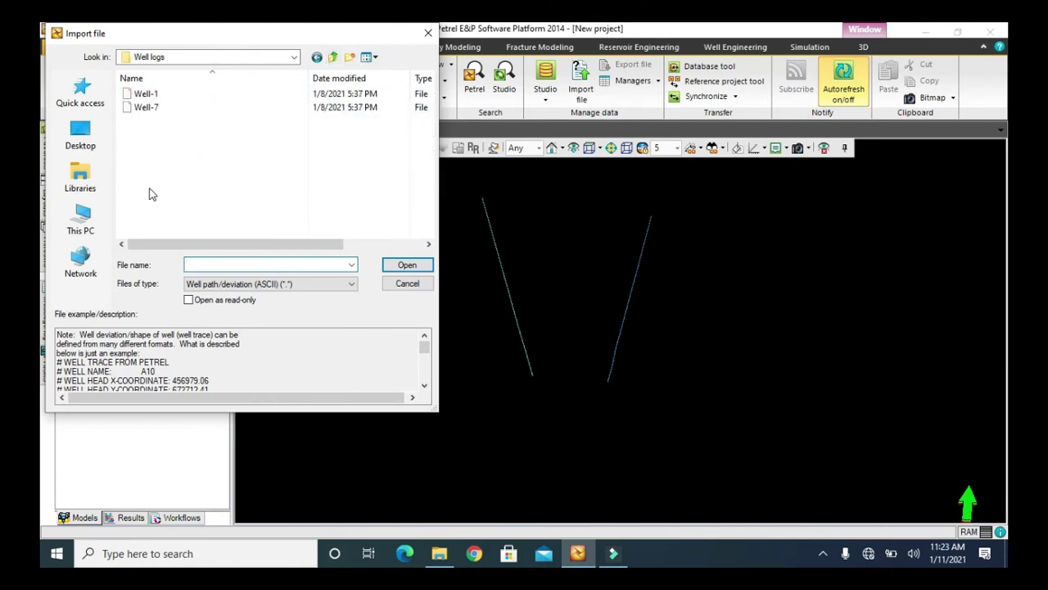
left_click(251, 284)
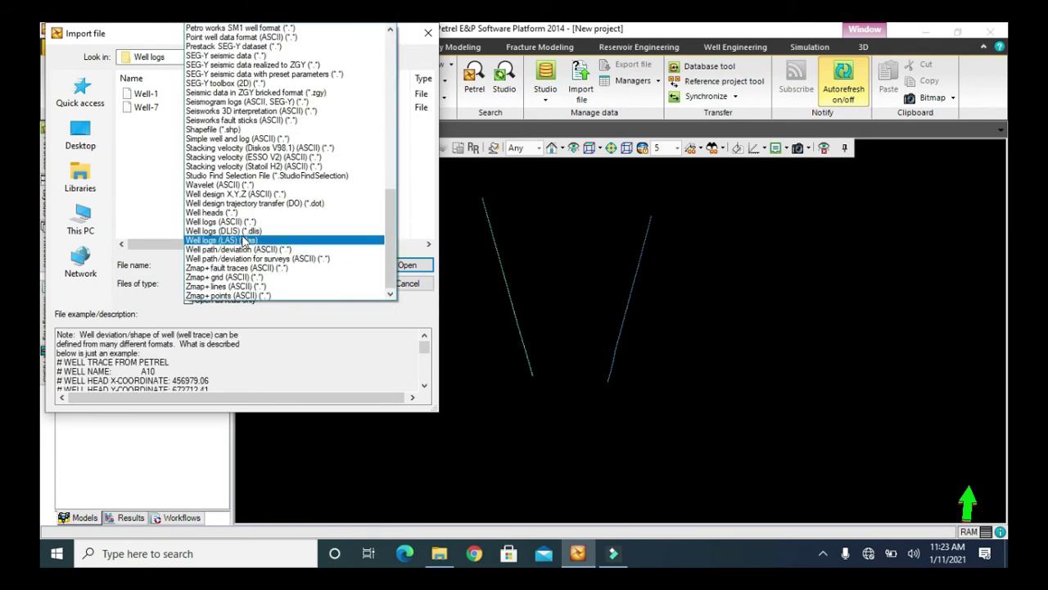
left_click(239, 223)
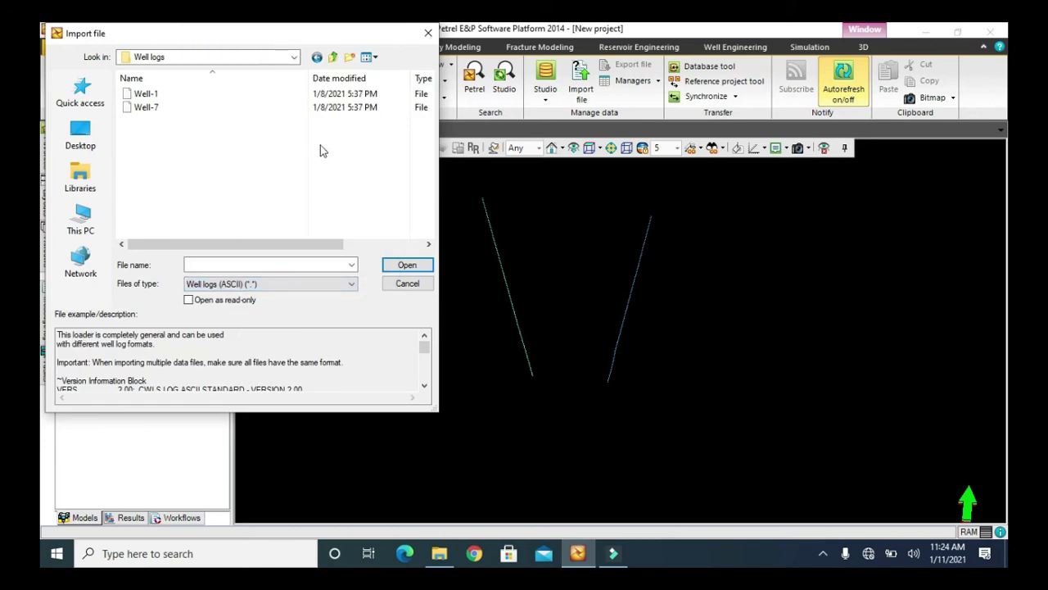
left_click_drag(273, 121, 258, 91)
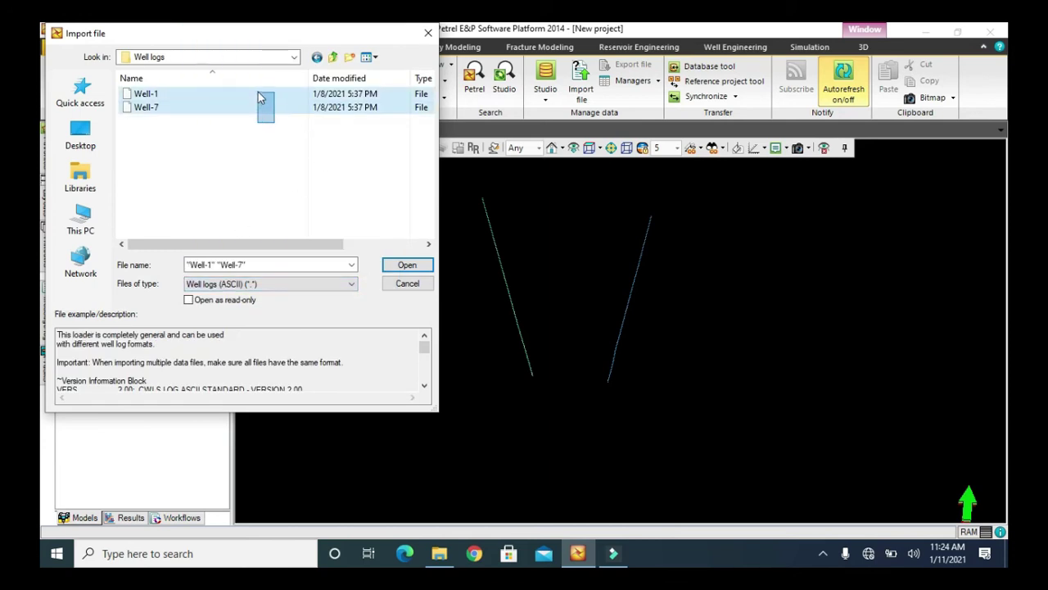
left_click(395, 267)
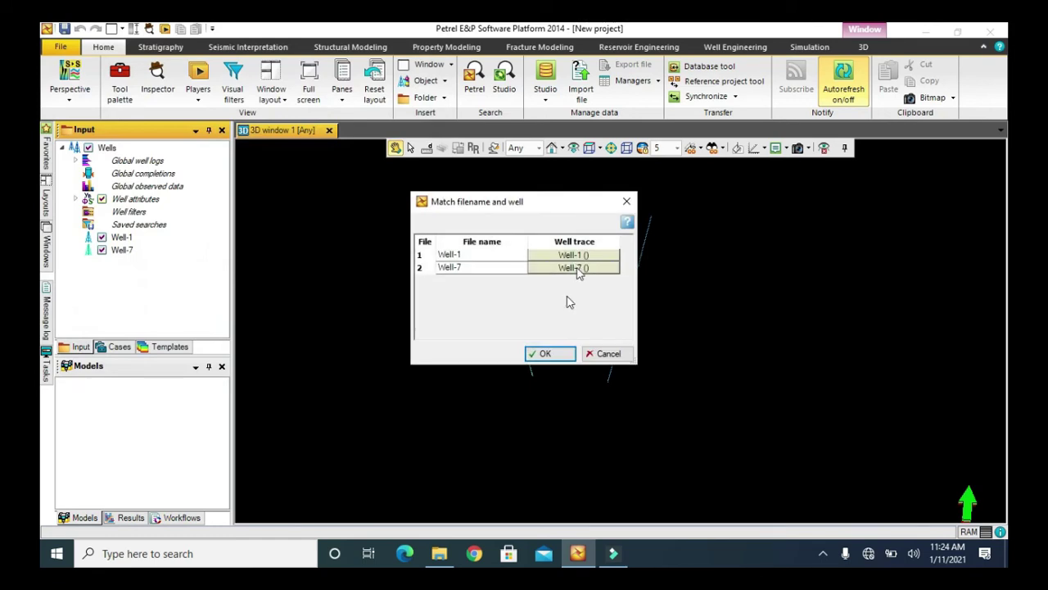
- Accept the filename-to-well matching, review coordinates and units, and import both logs for all files
left_click(529, 353)
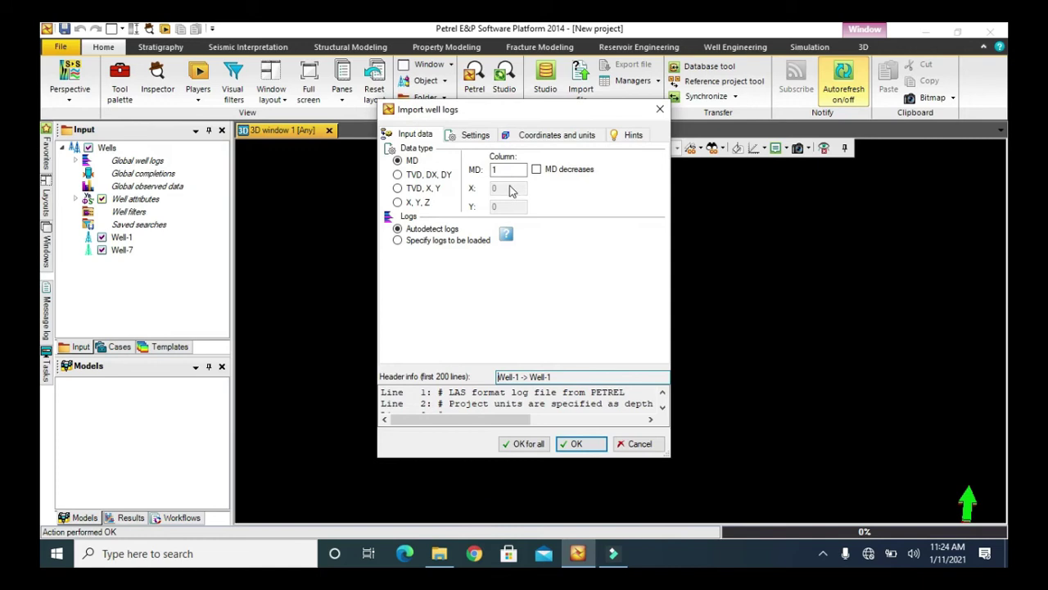
left_click(559, 134)
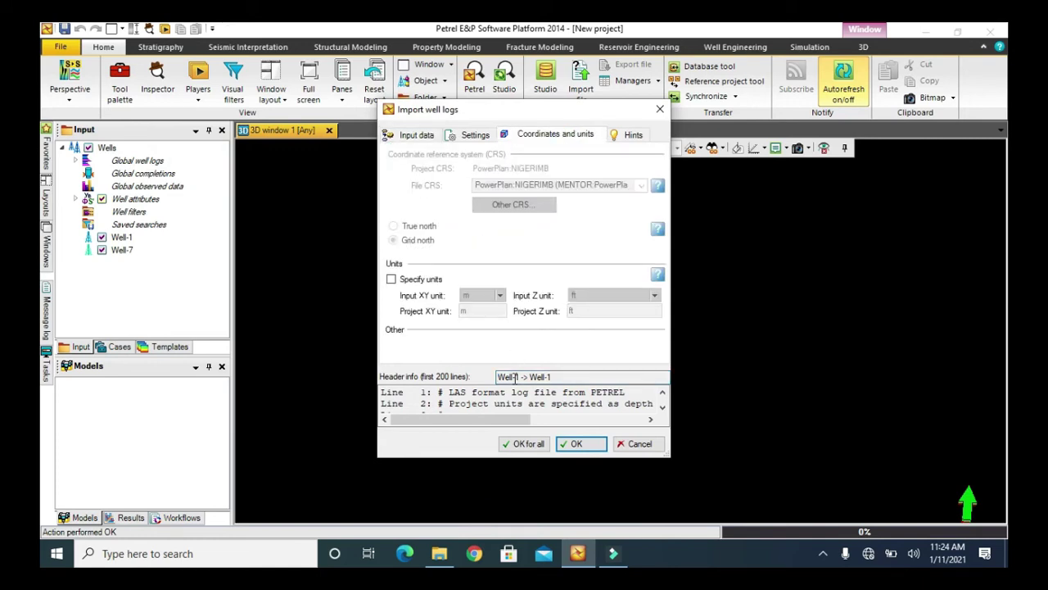
left_click(516, 445)
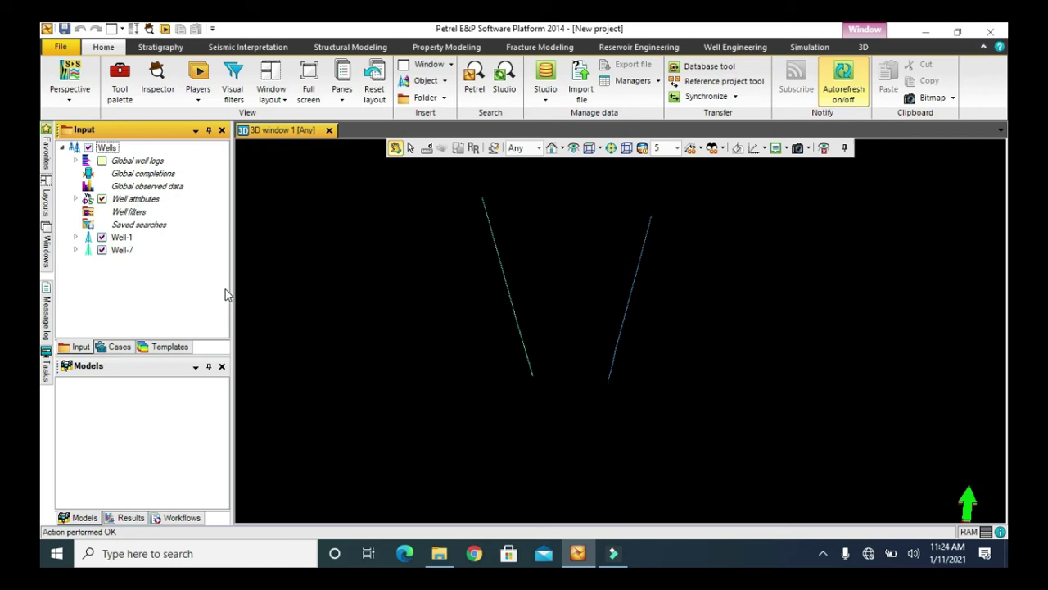
- Open the Well-1 Checkshot-UnderG file from the Check shots folder in checkshots (ASCII) format on Wells
right_click(112, 150)
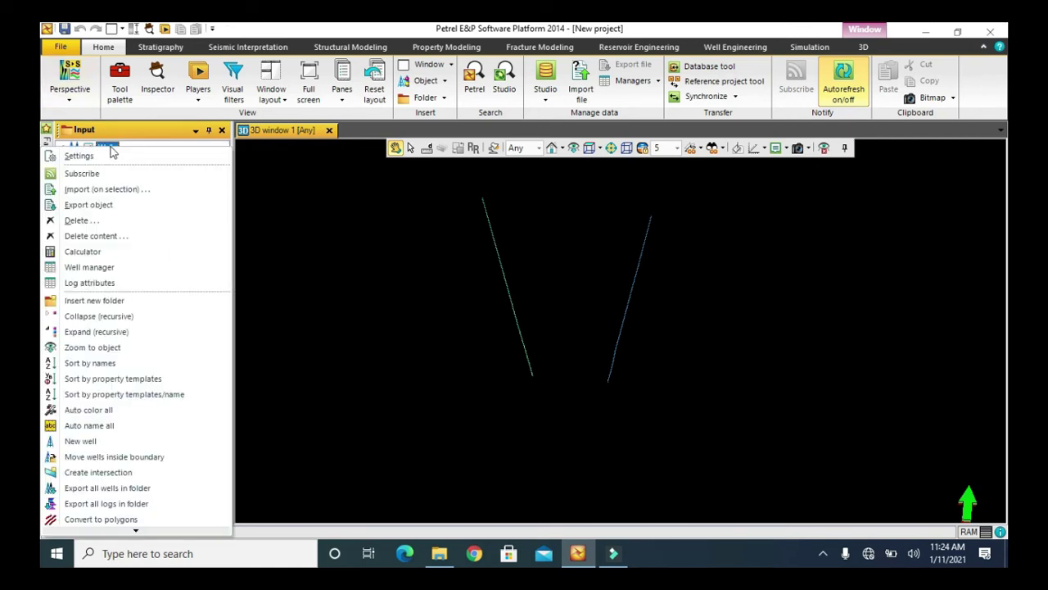
left_click(96, 188)
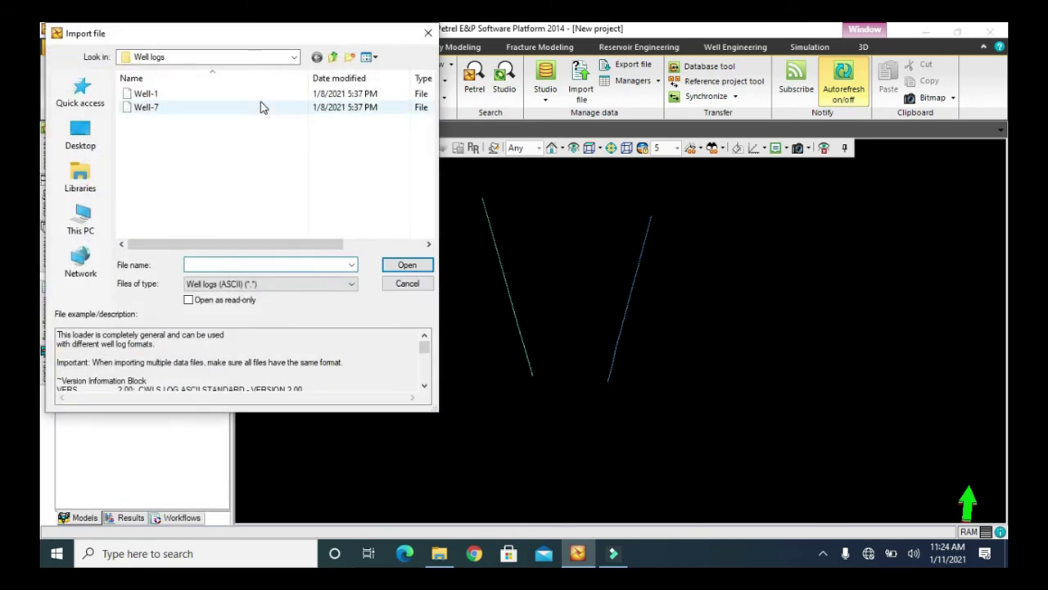
left_click(335, 57)
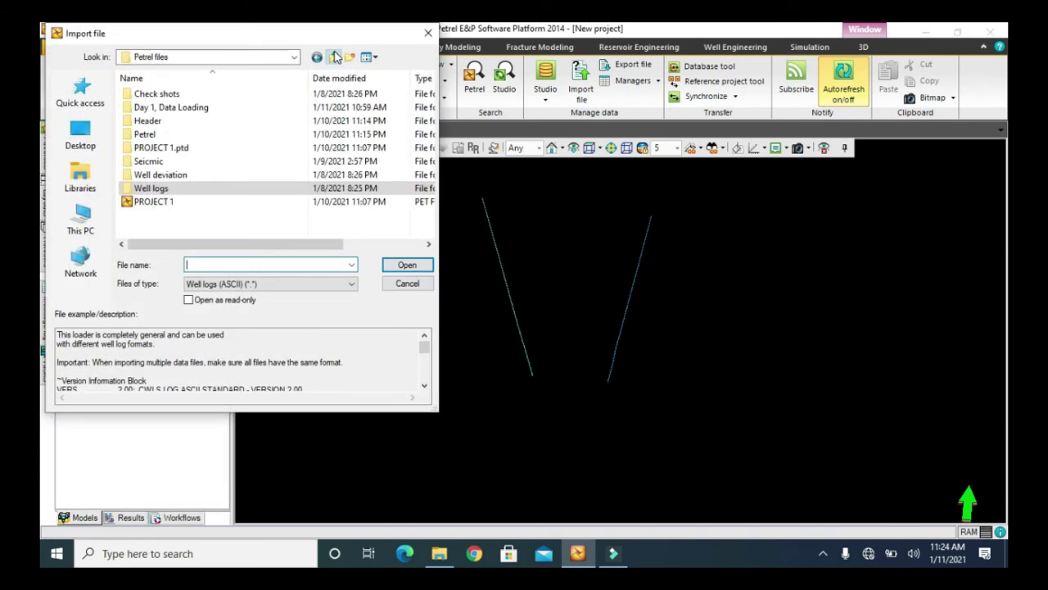
double_click(207, 95)
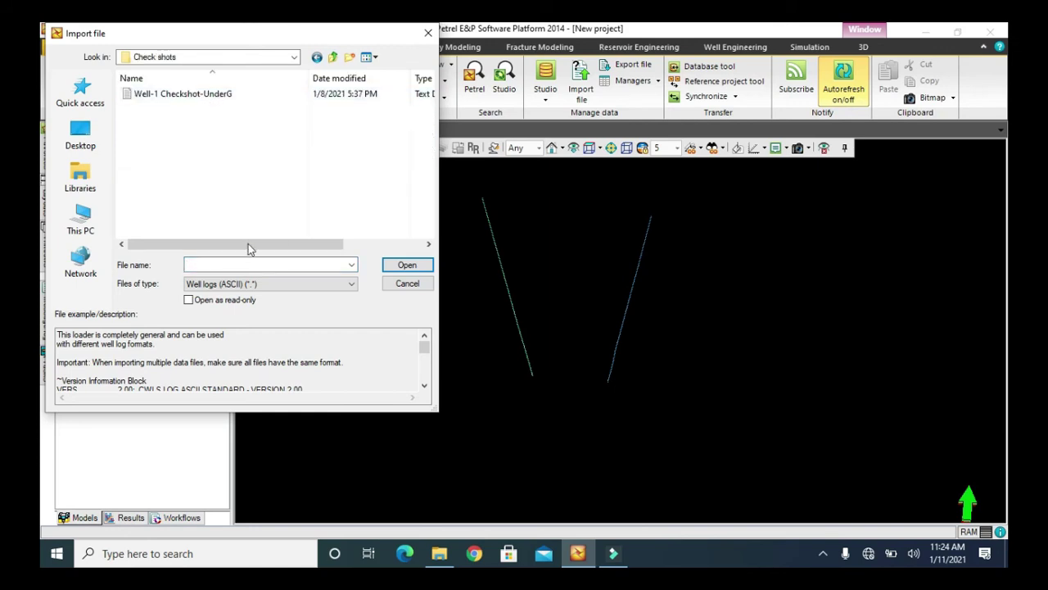
left_click(250, 284)
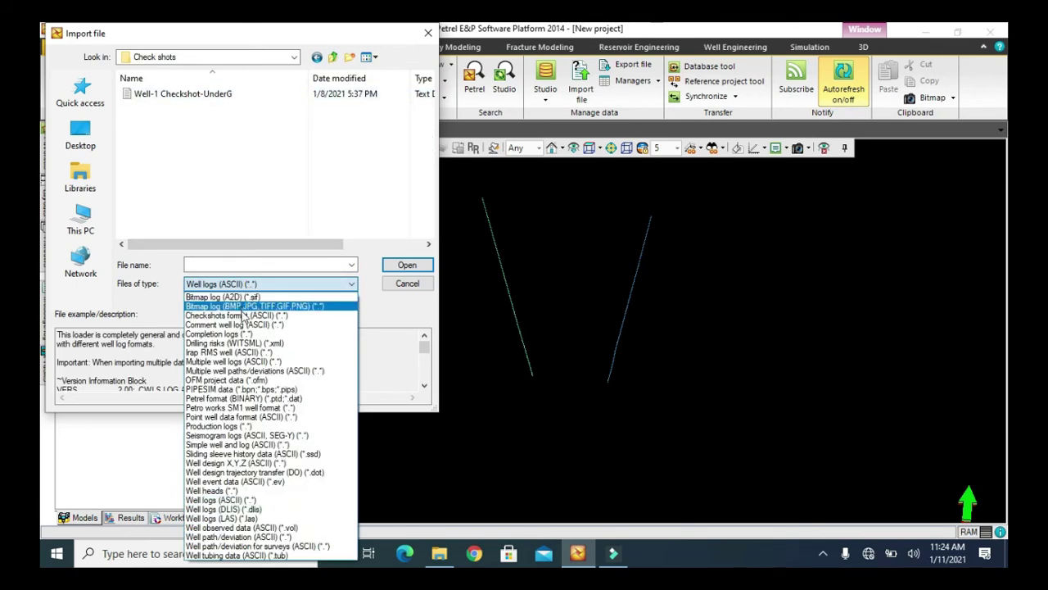
left_click(243, 316)
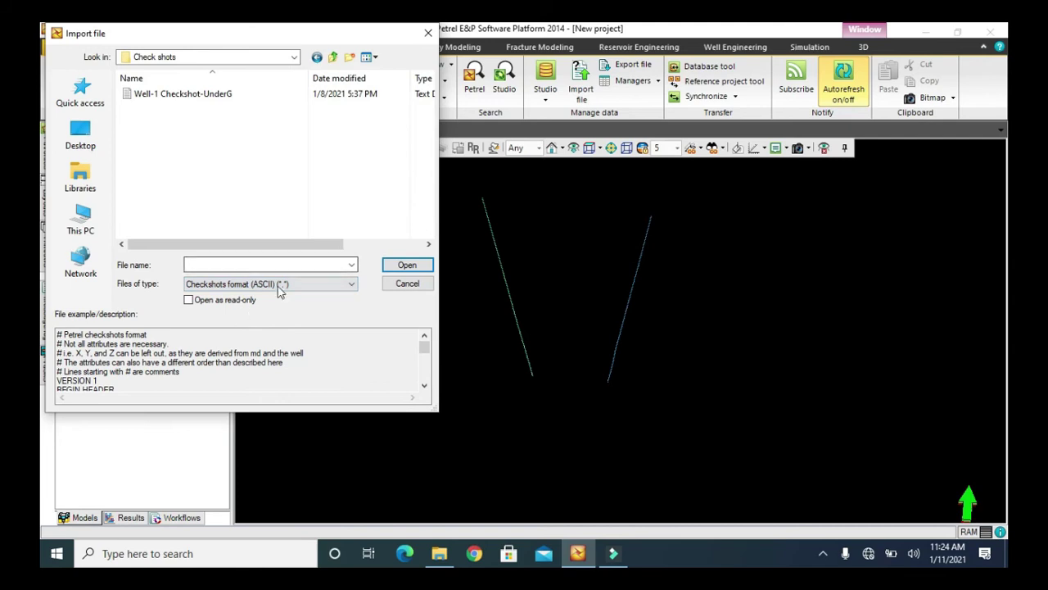
left_click(162, 99)
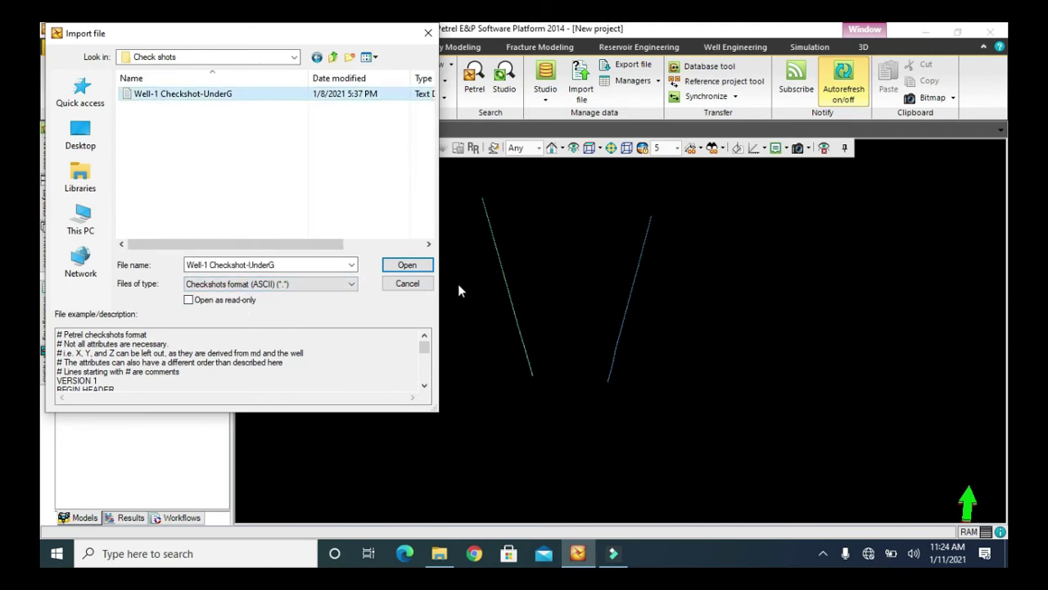
left_click(407, 265)
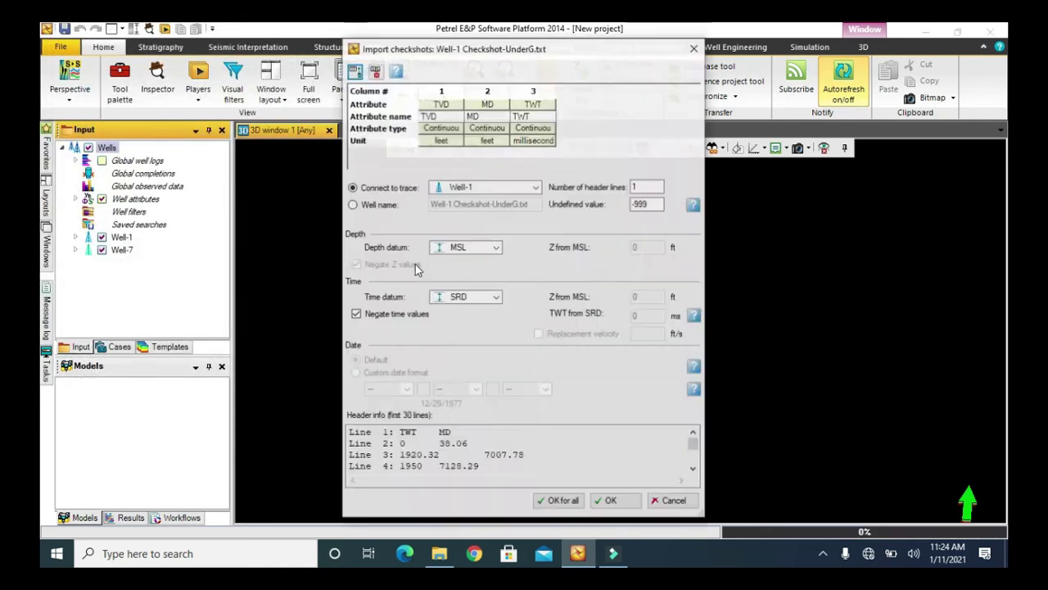
- Import the checkshots with column 1 as TWT, column 2 as MD, and -999.25 undefined, for all files
left_click(450, 92)
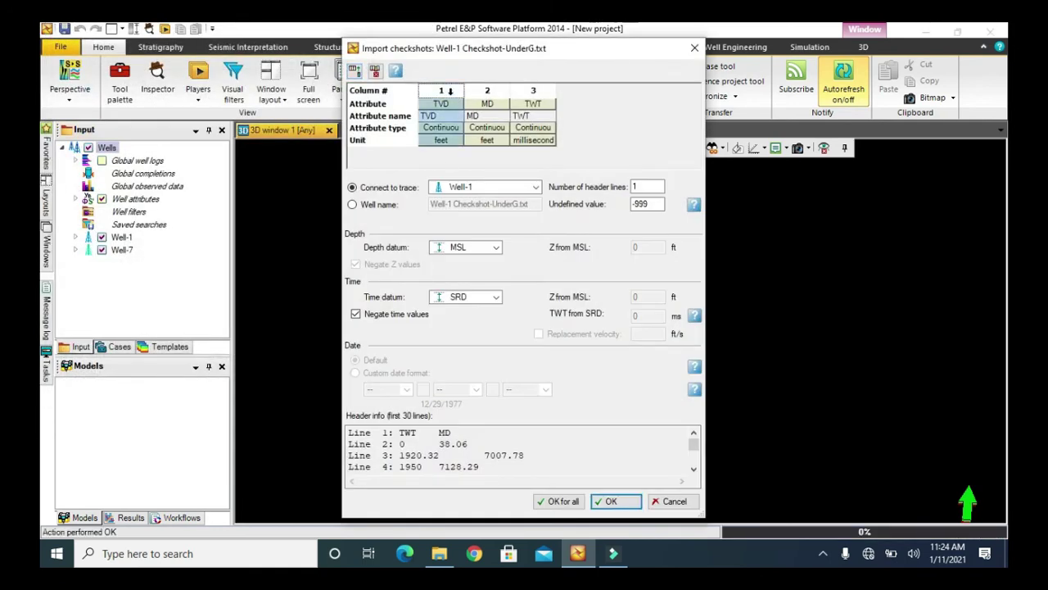
left_click(374, 72)
left_click(446, 107)
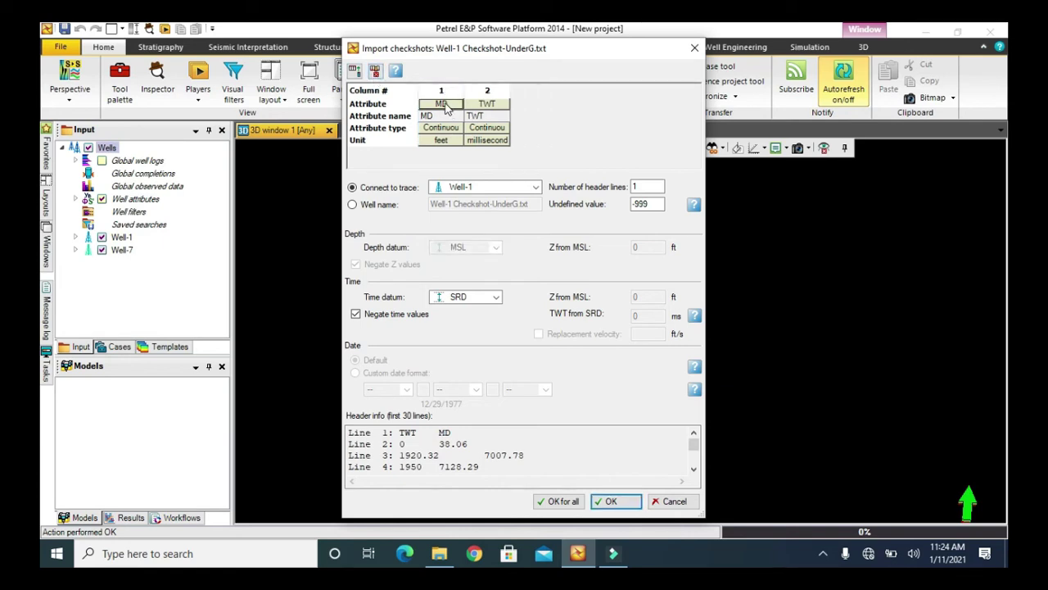
left_click(447, 125)
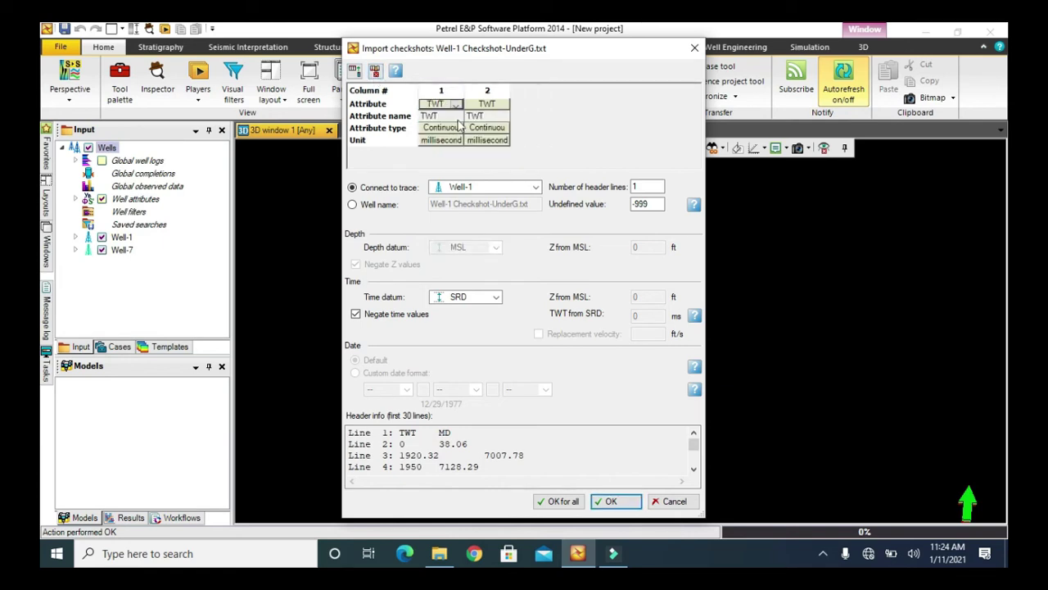
left_click(494, 107)
left_click(494, 107)
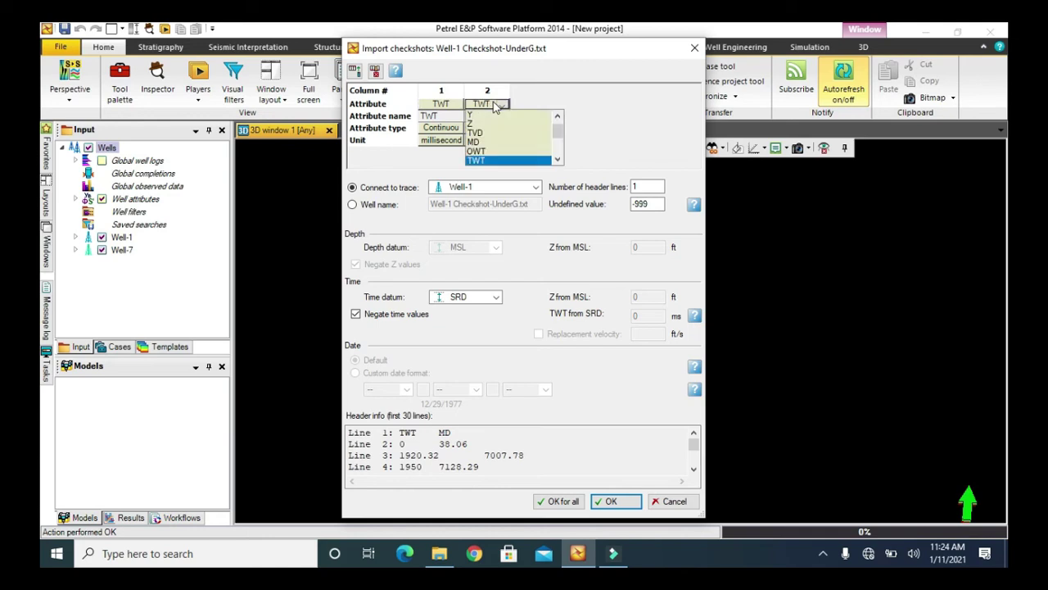
left_click(487, 144)
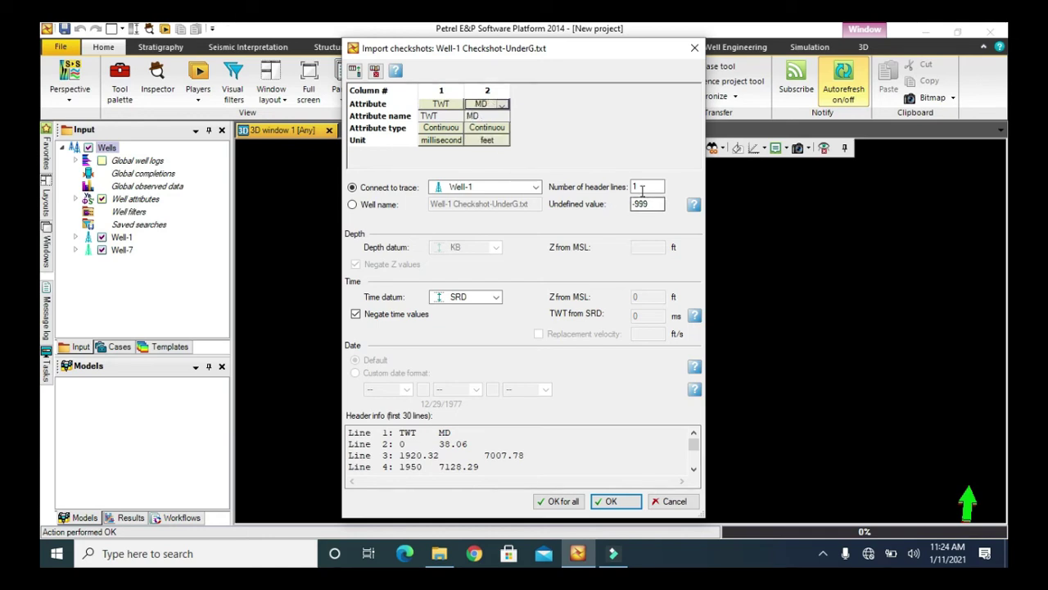
left_click(653, 204)
type(".25")
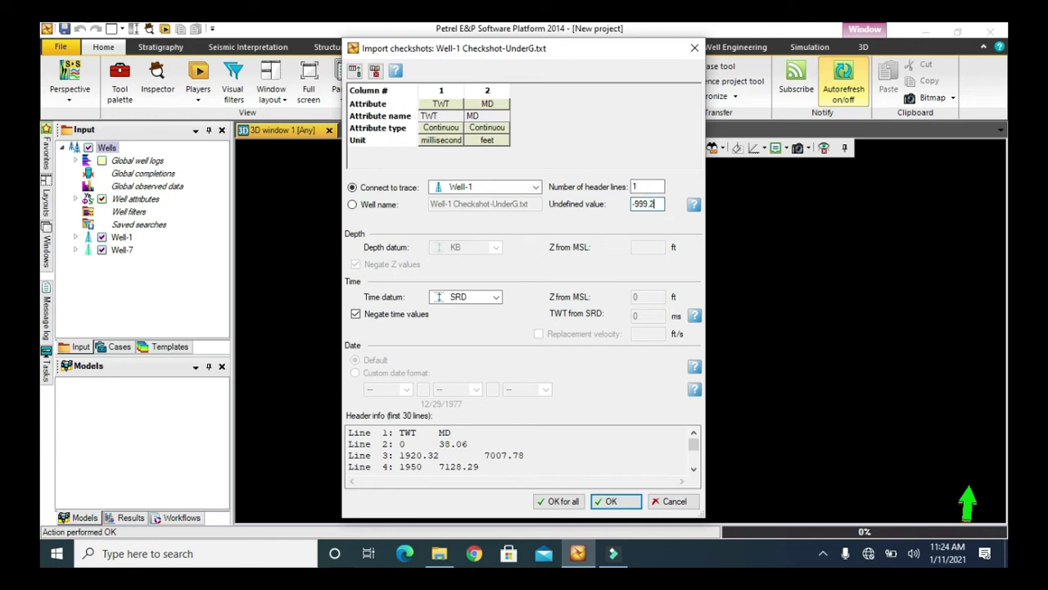
left_click(561, 501)
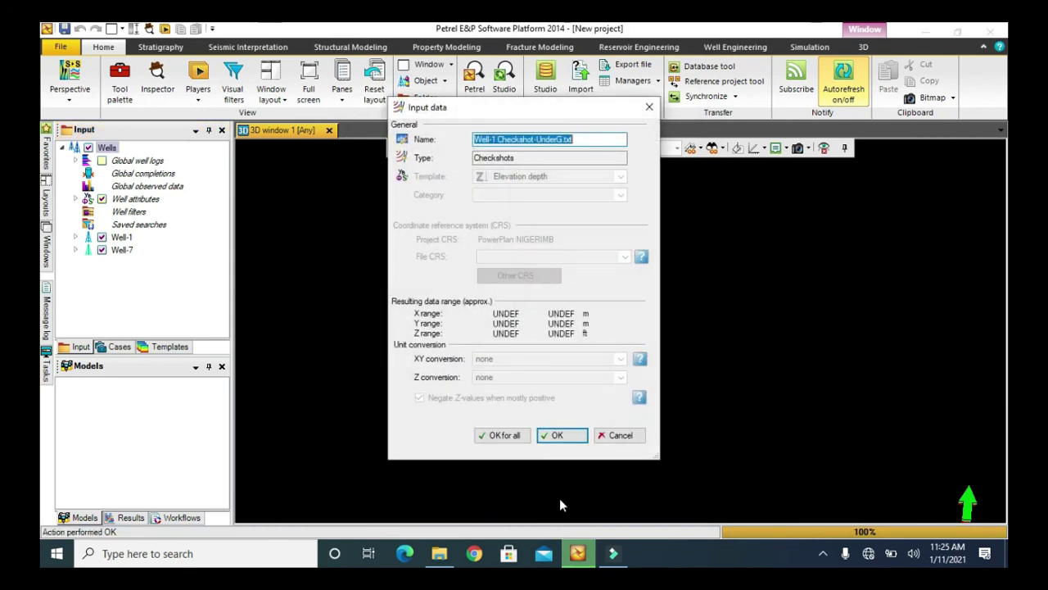
left_click(502, 439)
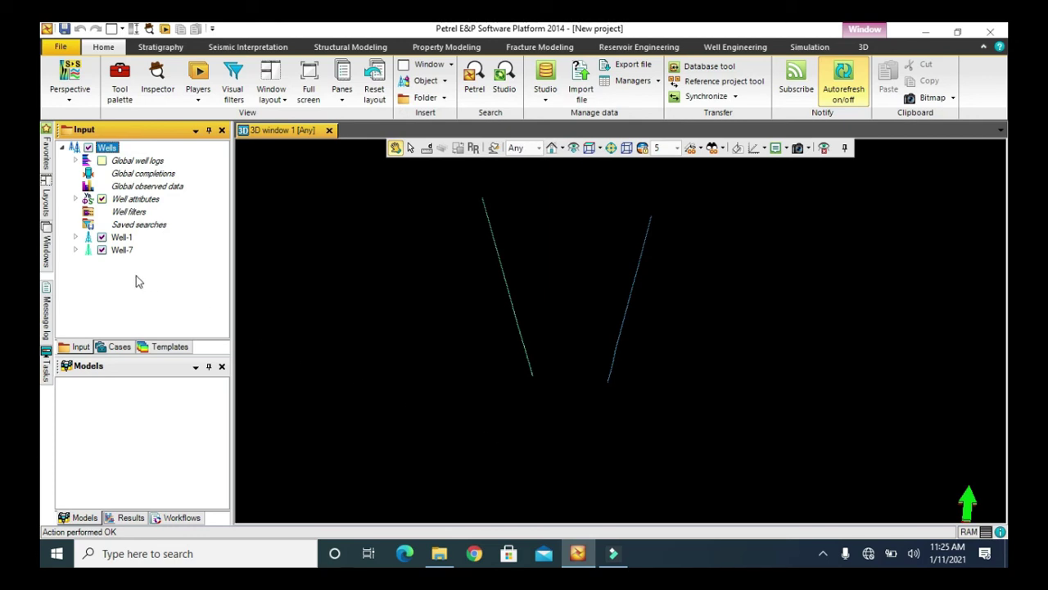
- Start a file import from the Input pane and browse into the Seicmic folder
right_click(136, 275)
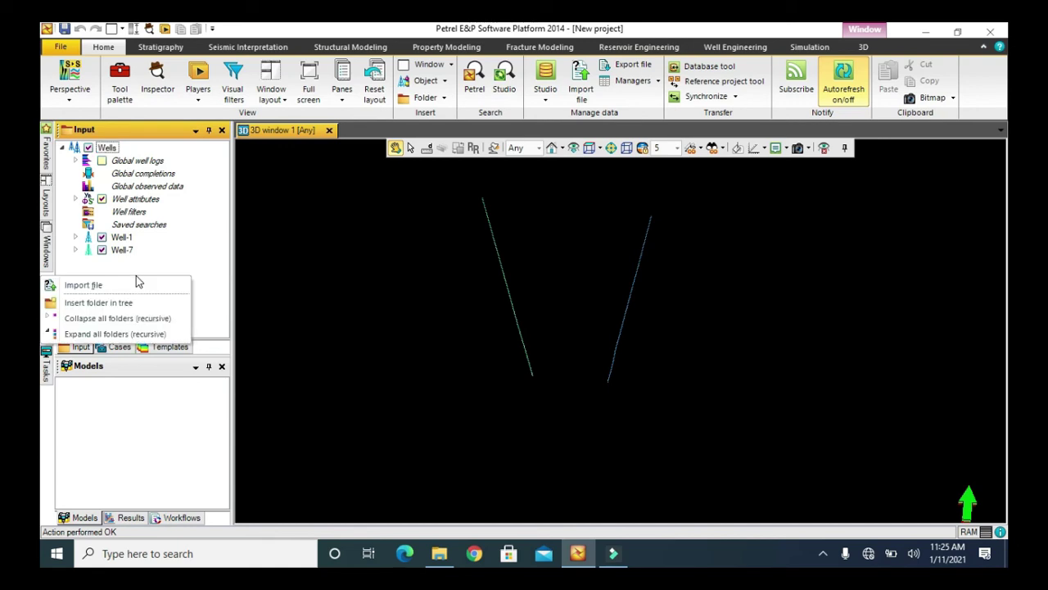
left_click(116, 288)
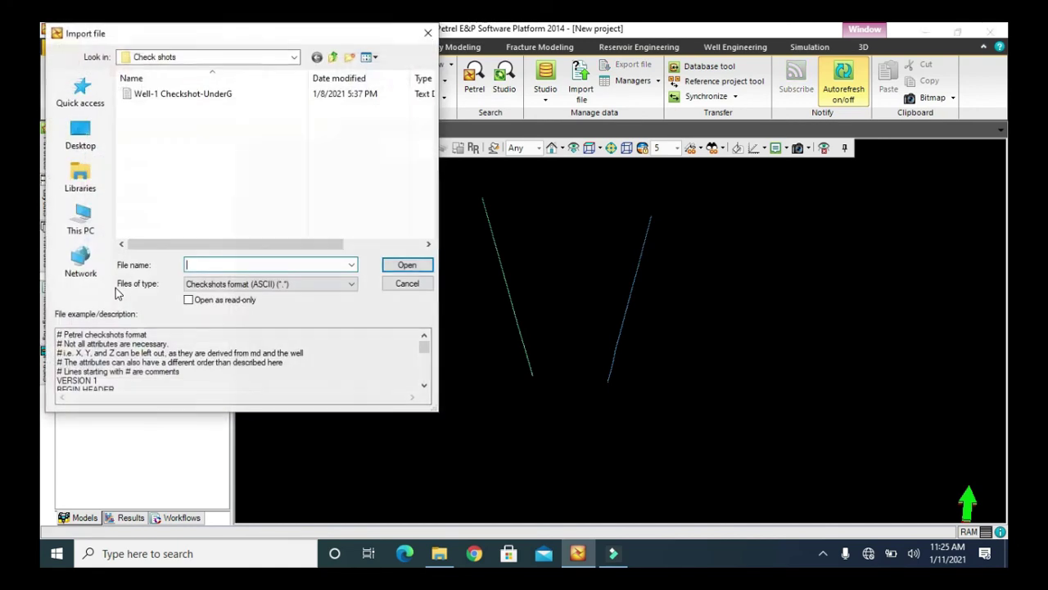
left_click(334, 58)
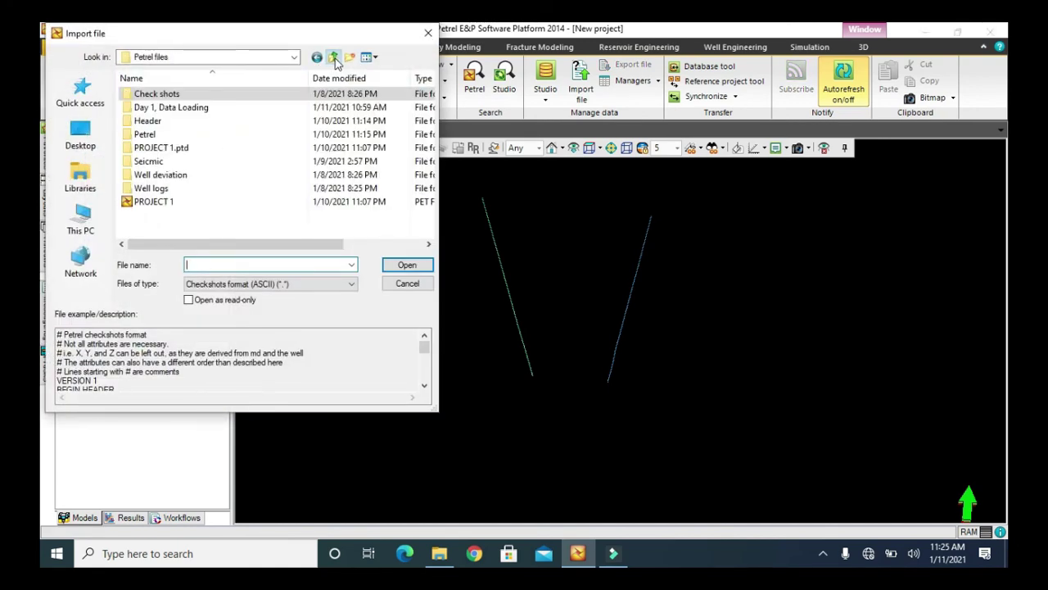
double_click(158, 164)
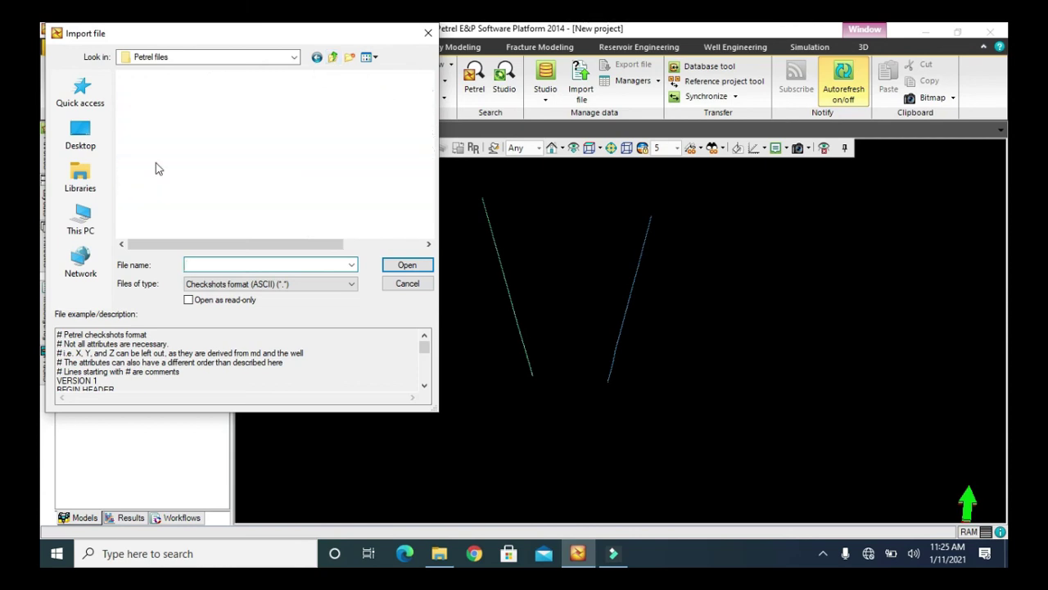
- Open the SPDC seismic survey file as ZGY bricked format
left_click(234, 284)
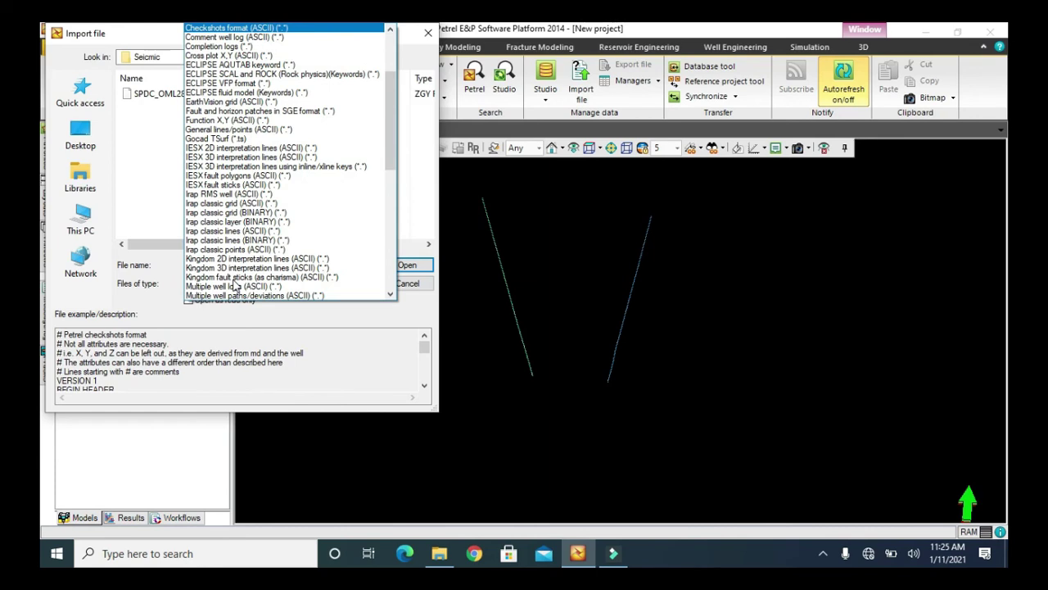
left_click(391, 295)
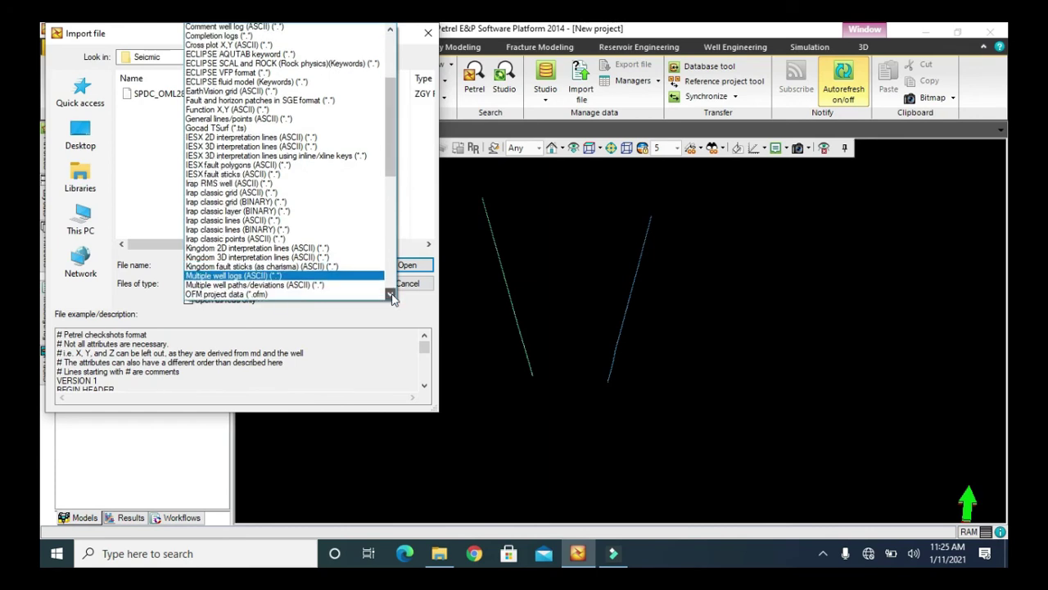
left_click(392, 295)
left_click(392, 295)
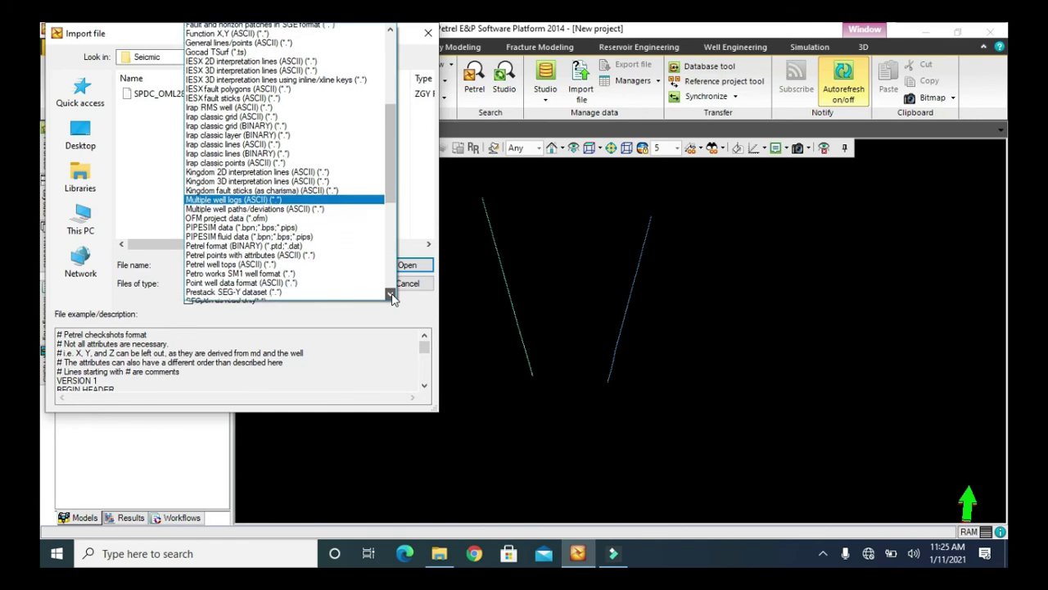
left_click(392, 295)
left_click(391, 294)
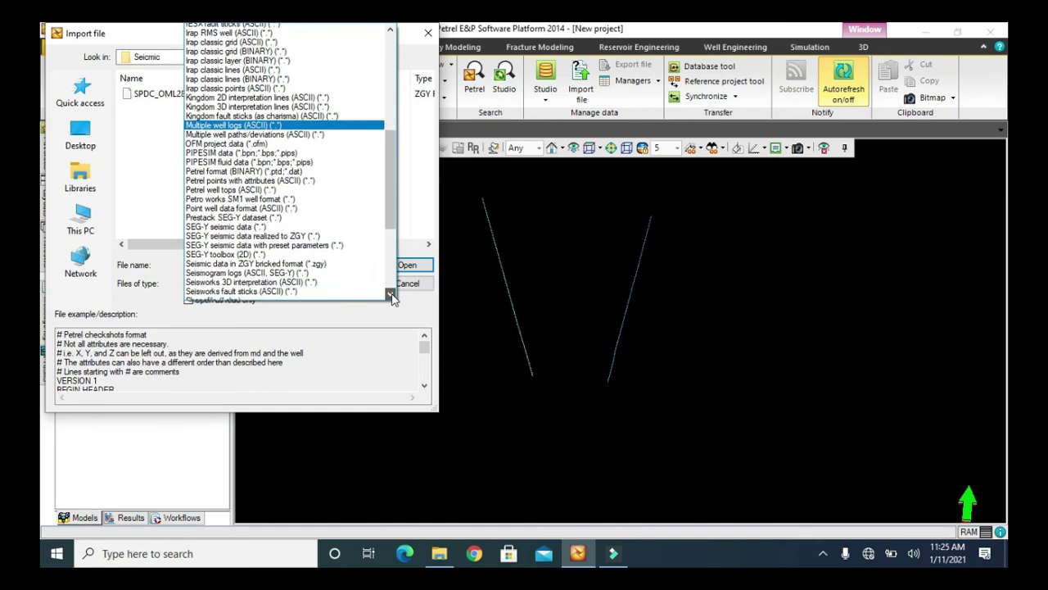
left_click(391, 294)
left_click(391, 295)
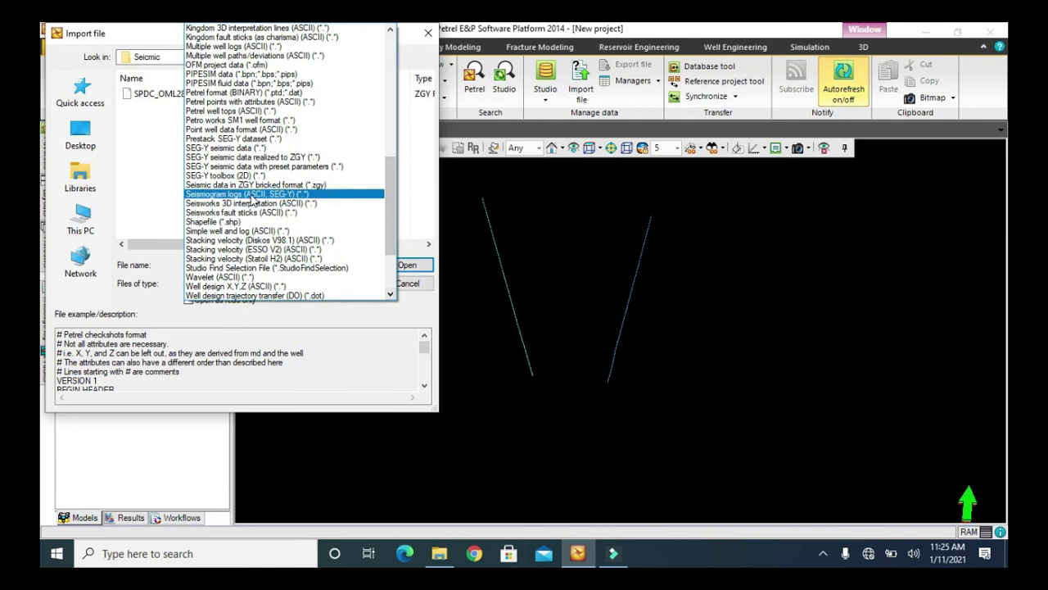
left_click(251, 186)
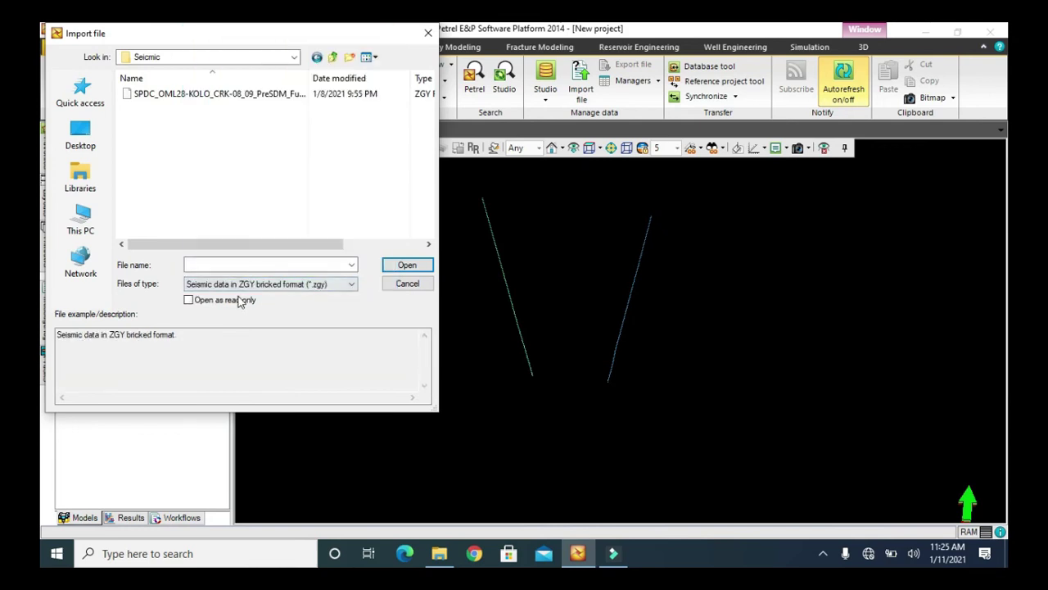
left_click(255, 93)
left_click(400, 265)
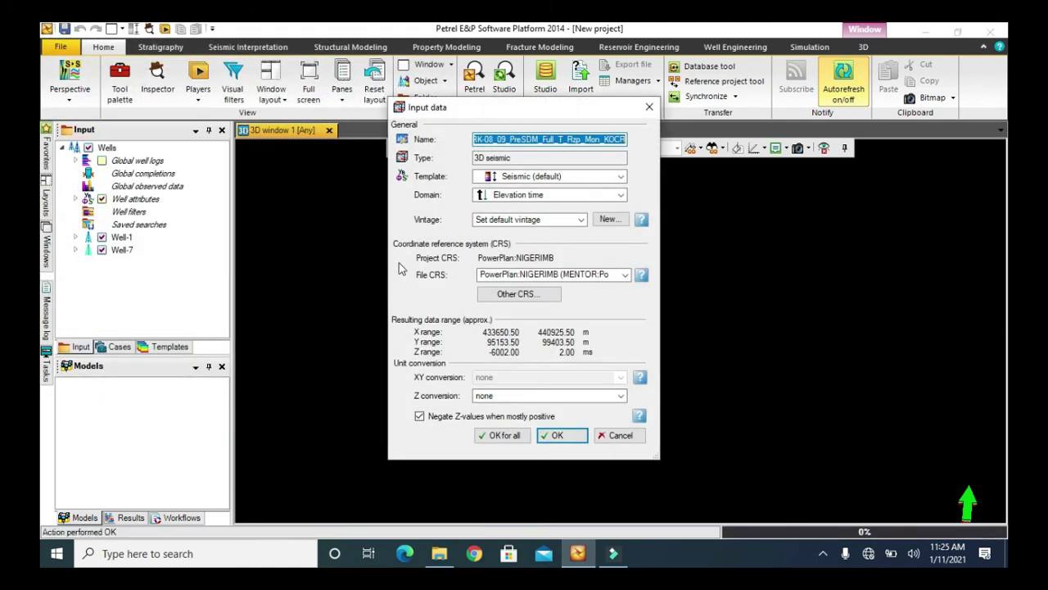
- Confirm the SPDC seismic input with OK for all
left_click(503, 435)
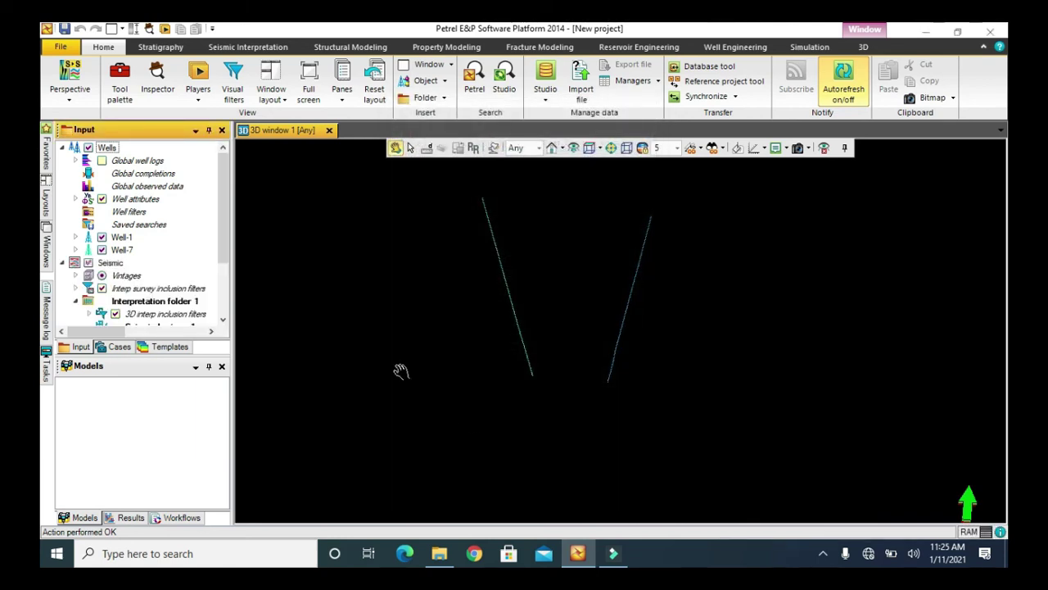
- Show Inline 8674, XLine 4777 and the Z=-3000.00 slice in 3D, then orbit the scene
scroll(220, 285, "down", 2)
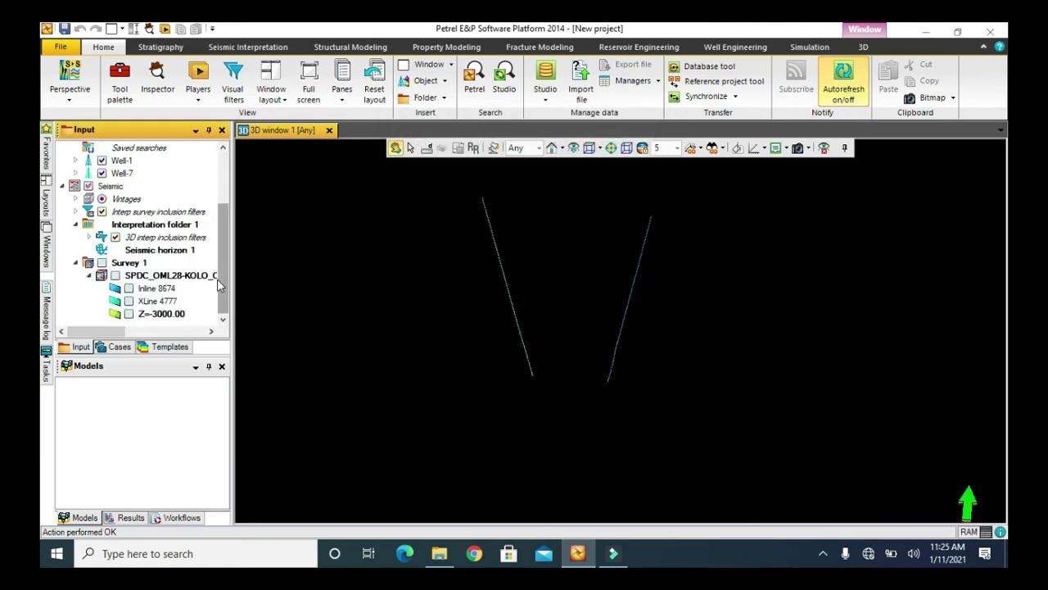
left_click(128, 290)
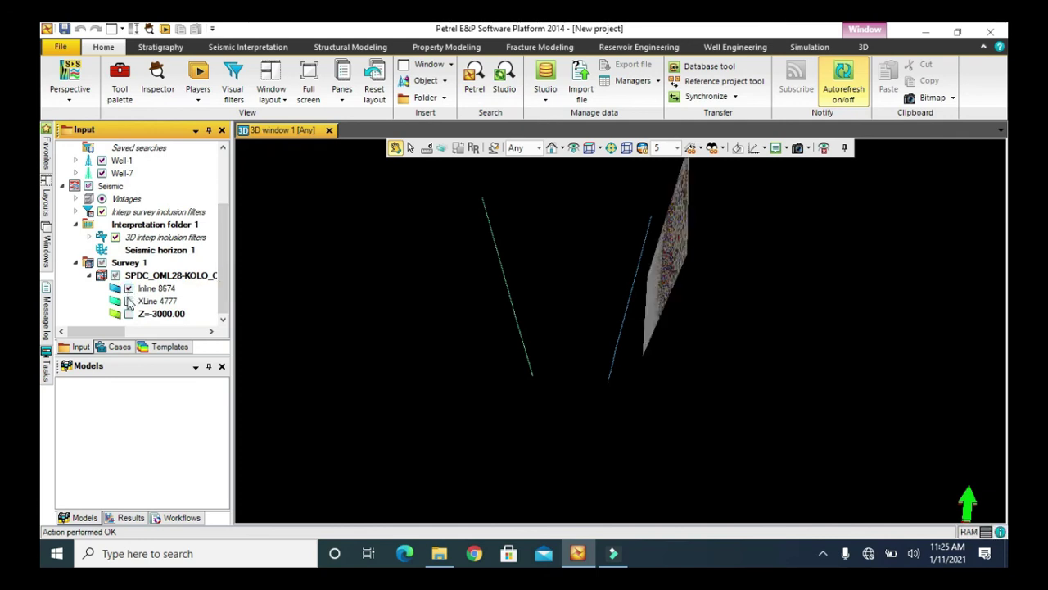
left_click(128, 301)
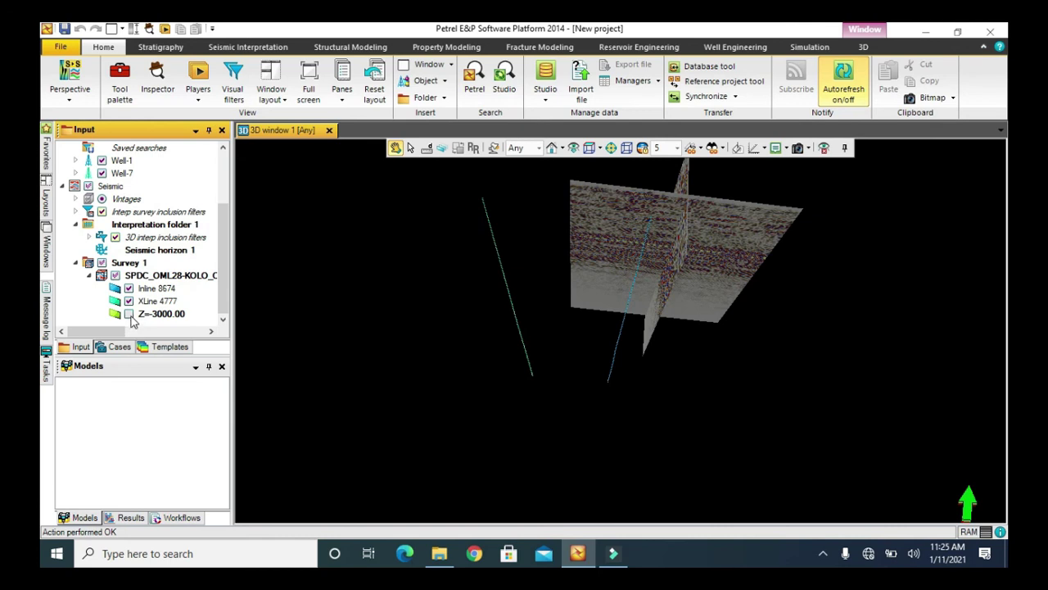
left_click(129, 314)
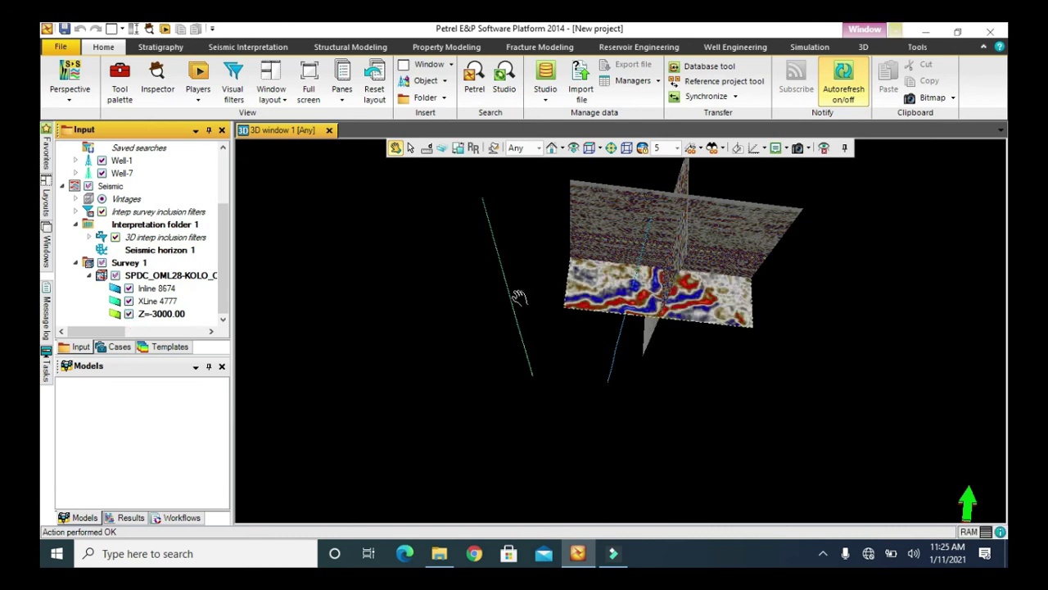
mouse_move(519, 296)
left_mouse_down()
mouse_move(557, 381)
mouse_move(610, 261)
mouse_move(552, 245)
mouse_move(559, 260)
mouse_move(475, 306)
mouse_move(587, 281)
mouse_move(478, 265)
mouse_move(515, 297)
mouse_move(526, 285)
mouse_move(547, 334)
mouse_move(406, 310)
mouse_move(563, 342)
mouse_move(567, 279)
mouse_move(445, 283)
mouse_move(439, 269)
mouse_move(462, 260)
left_mouse_up()
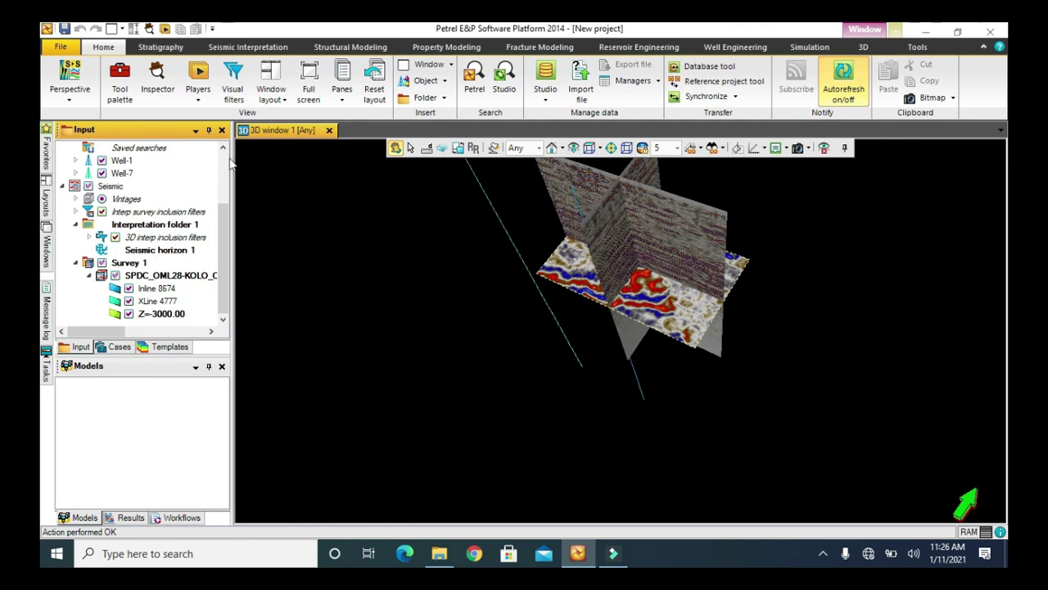
- Scroll the Input tree back up to the Wells folder
scroll(226, 160, "up", 2)
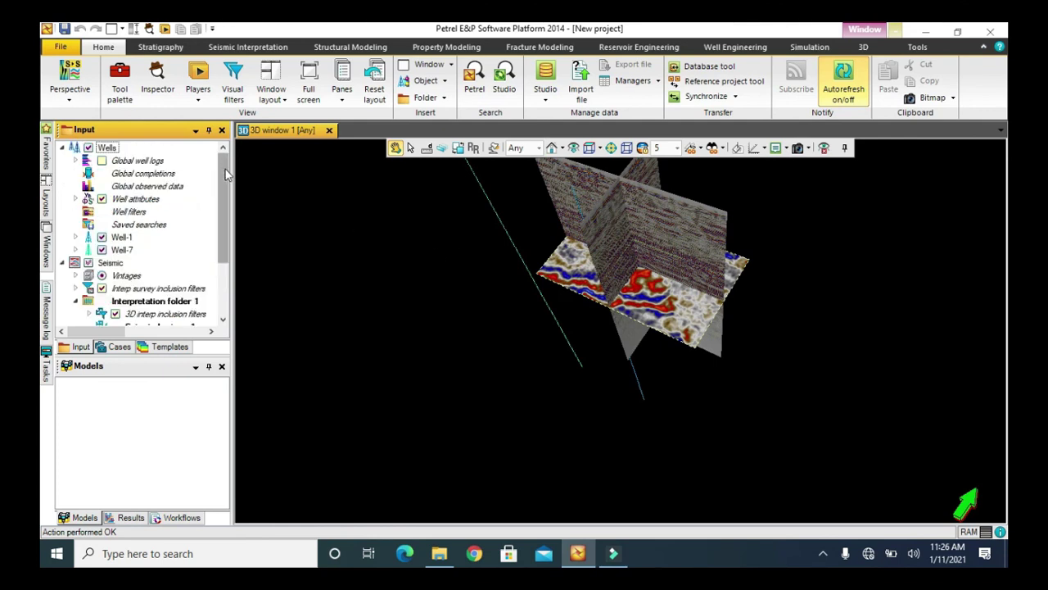